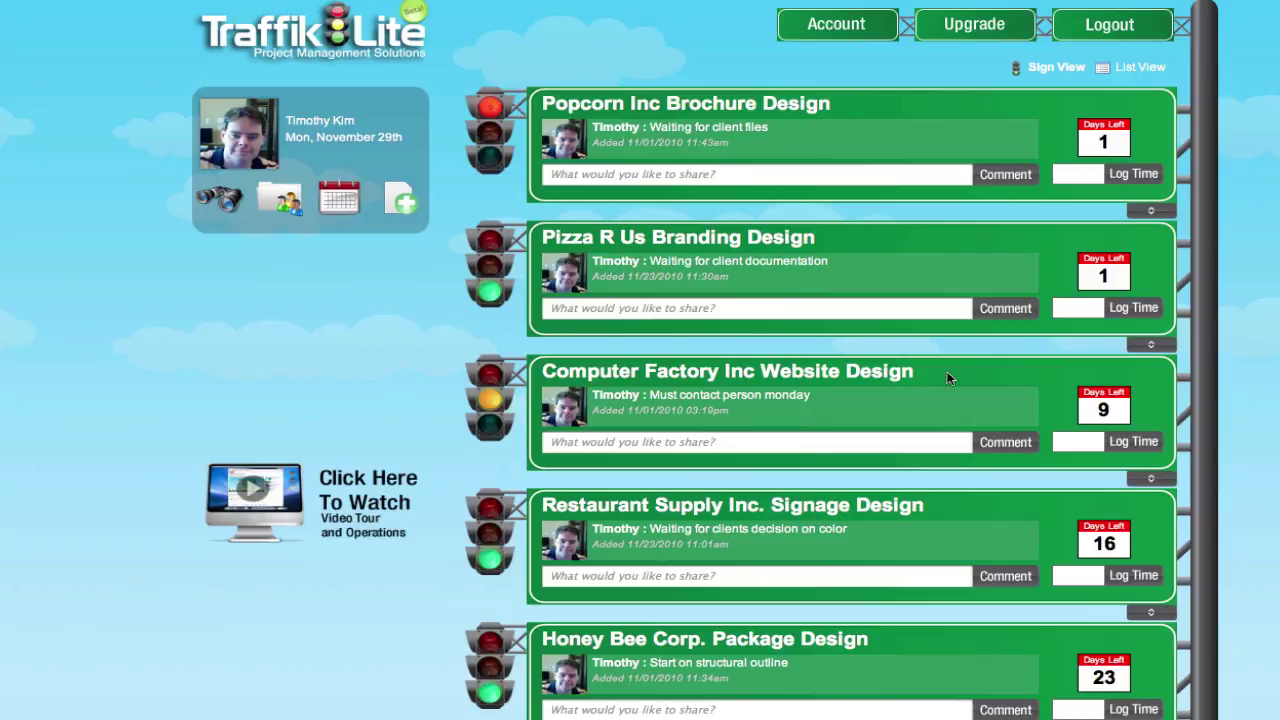
Reveal the Add Project and Add User options from the profile panel's green plus icon
left_click(398, 204)
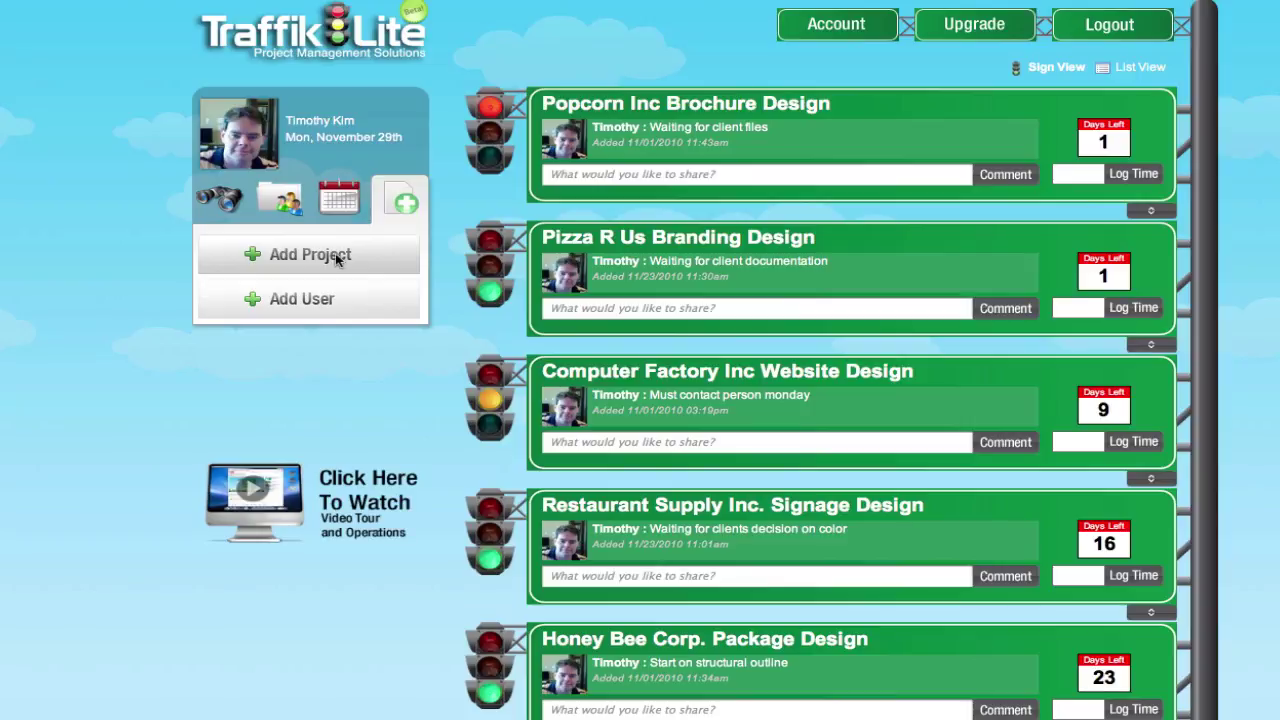
Start a new project named 'TM Media's Web Site Design', correcting the typos in the name
left_click(316, 260)
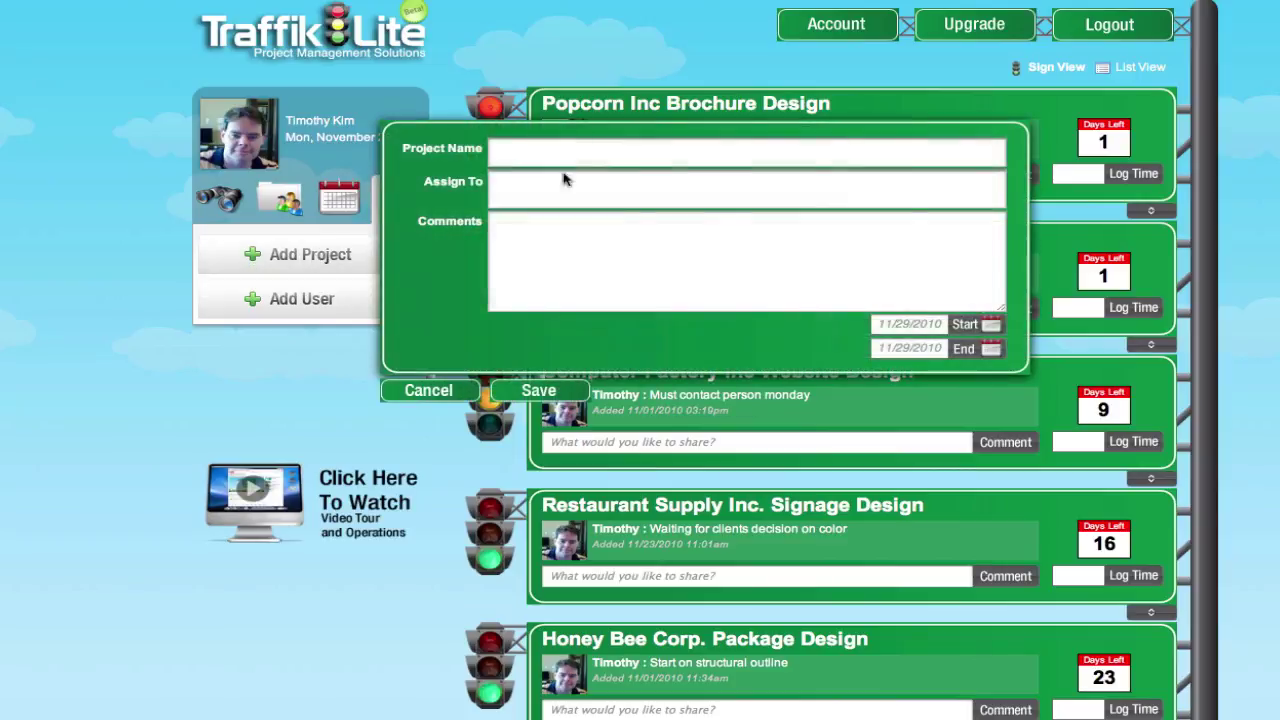
left_click(606, 148)
type("TM Me")
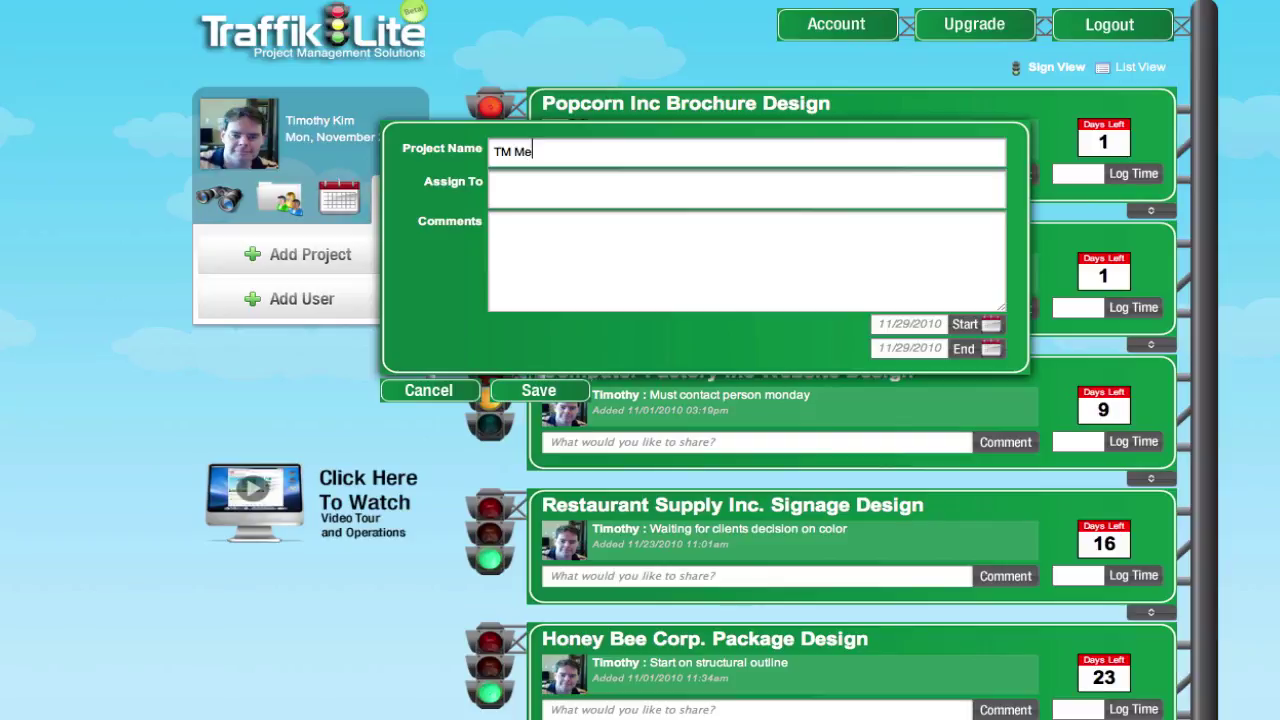
type("dia's Web Site Desgin")
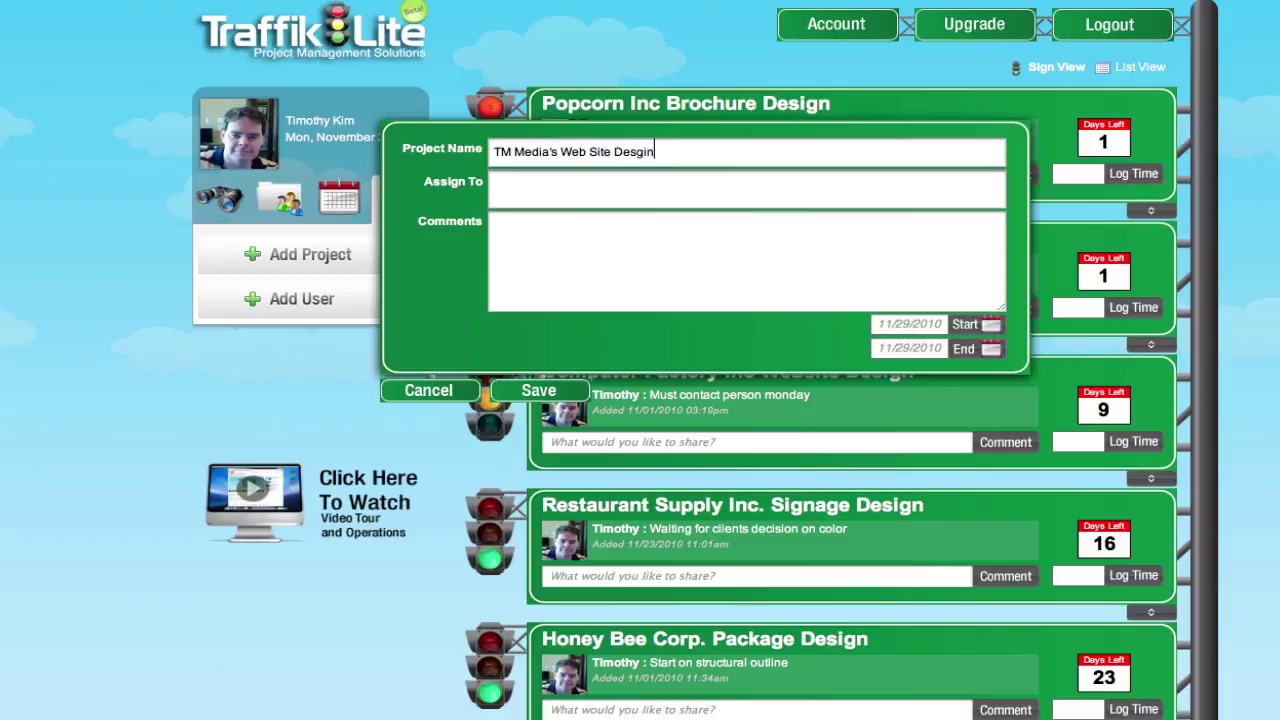
key("BackSpace")
key("BackSpace")
key("BackSpace")
type("ign")
key("Tab")
left_click(748, 263)
left_click(990, 326)
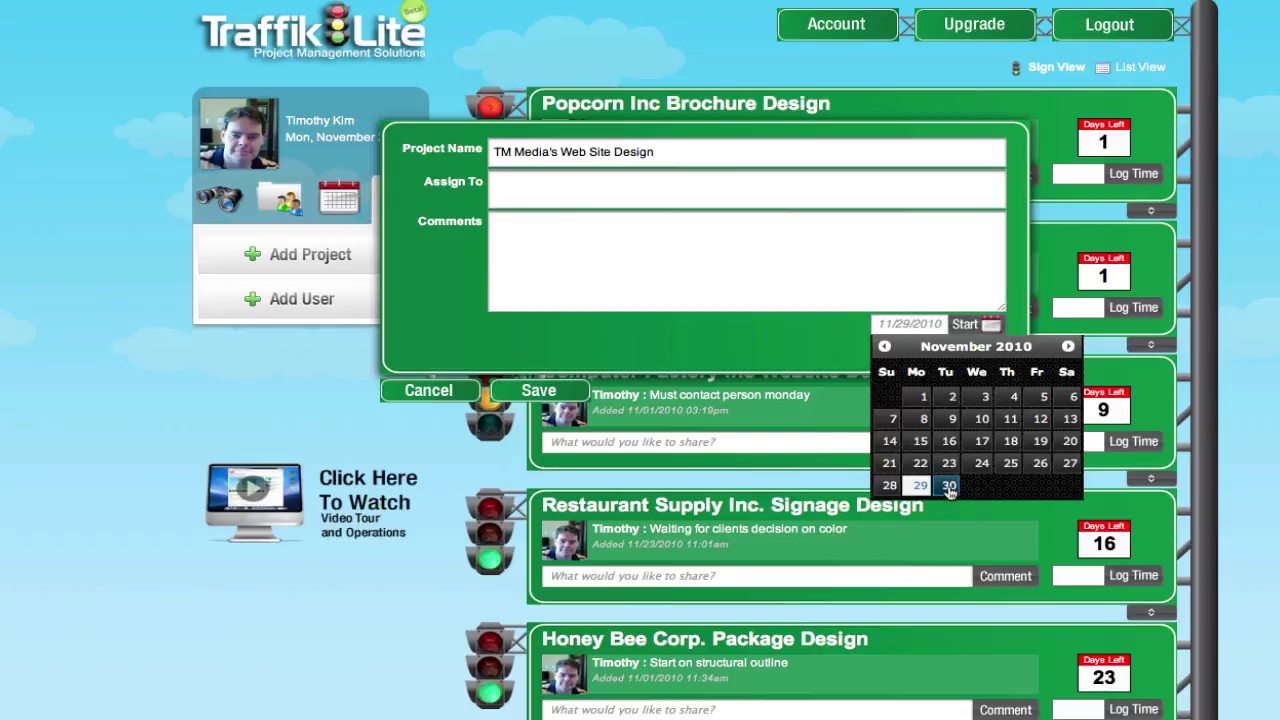
Schedule the project from 11/30/2010 to 12/02/2010 and save it
left_click(949, 486)
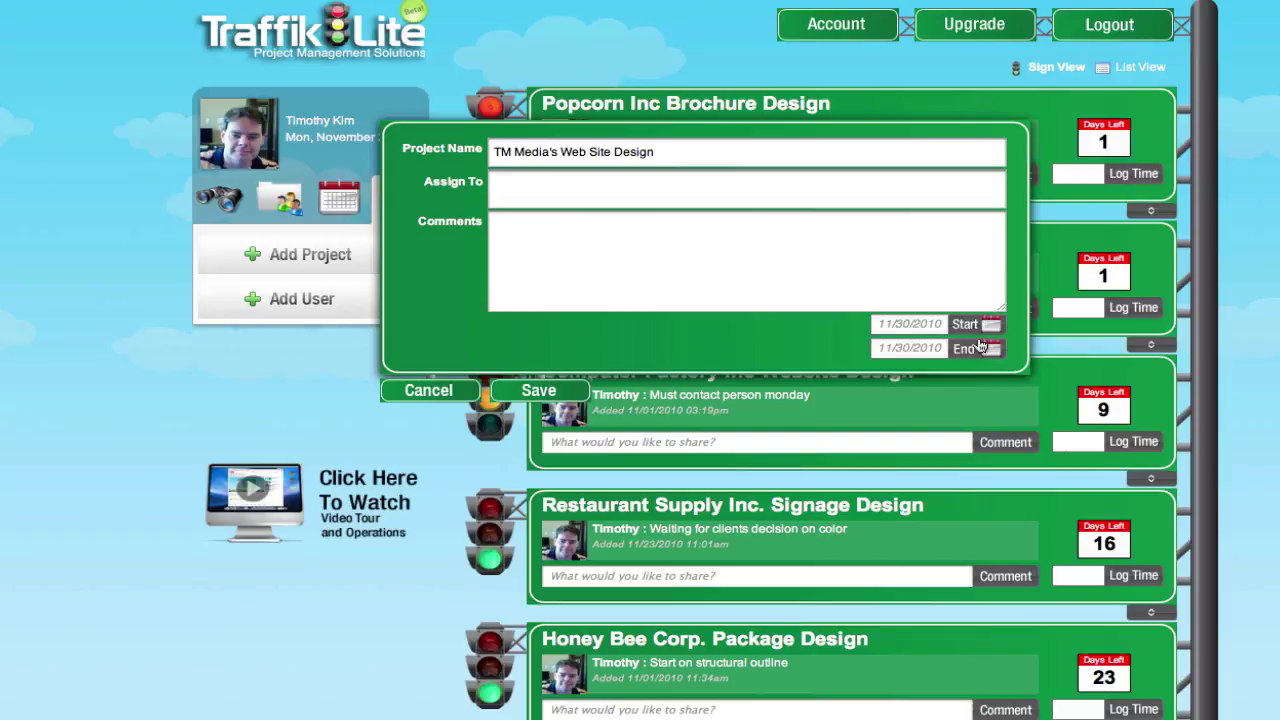
left_click(990, 349)
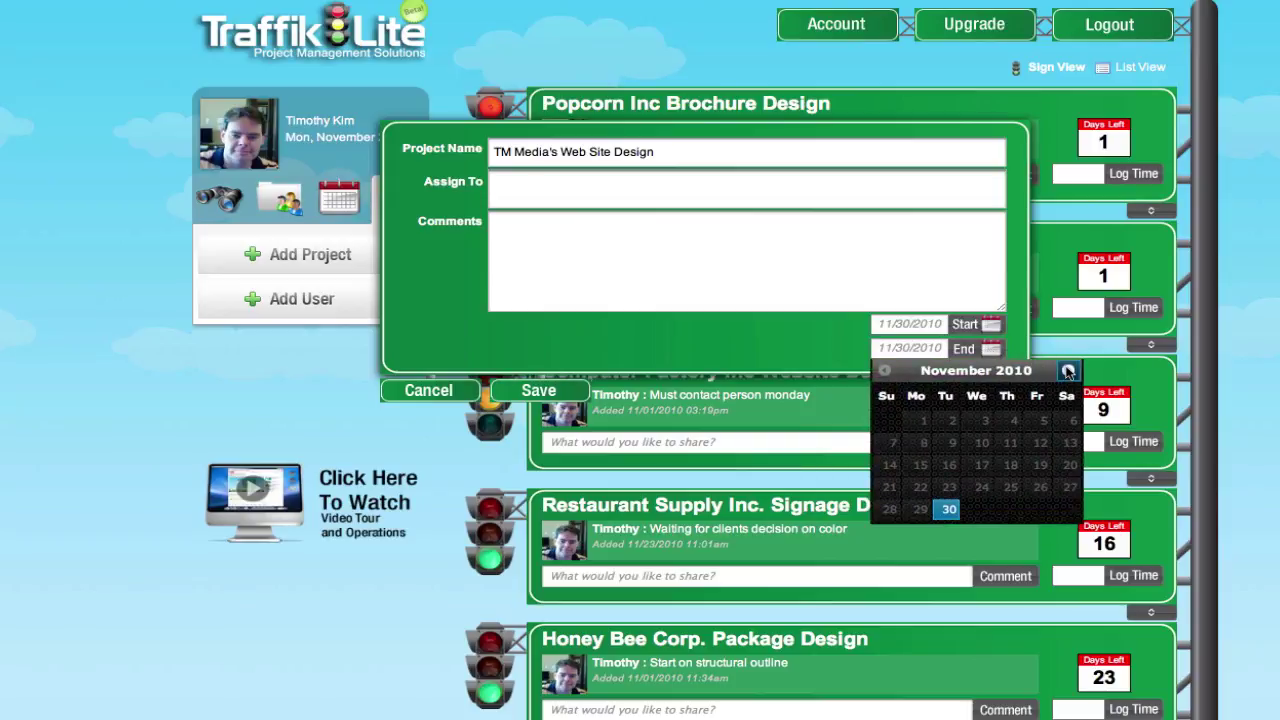
left_click(1067, 370)
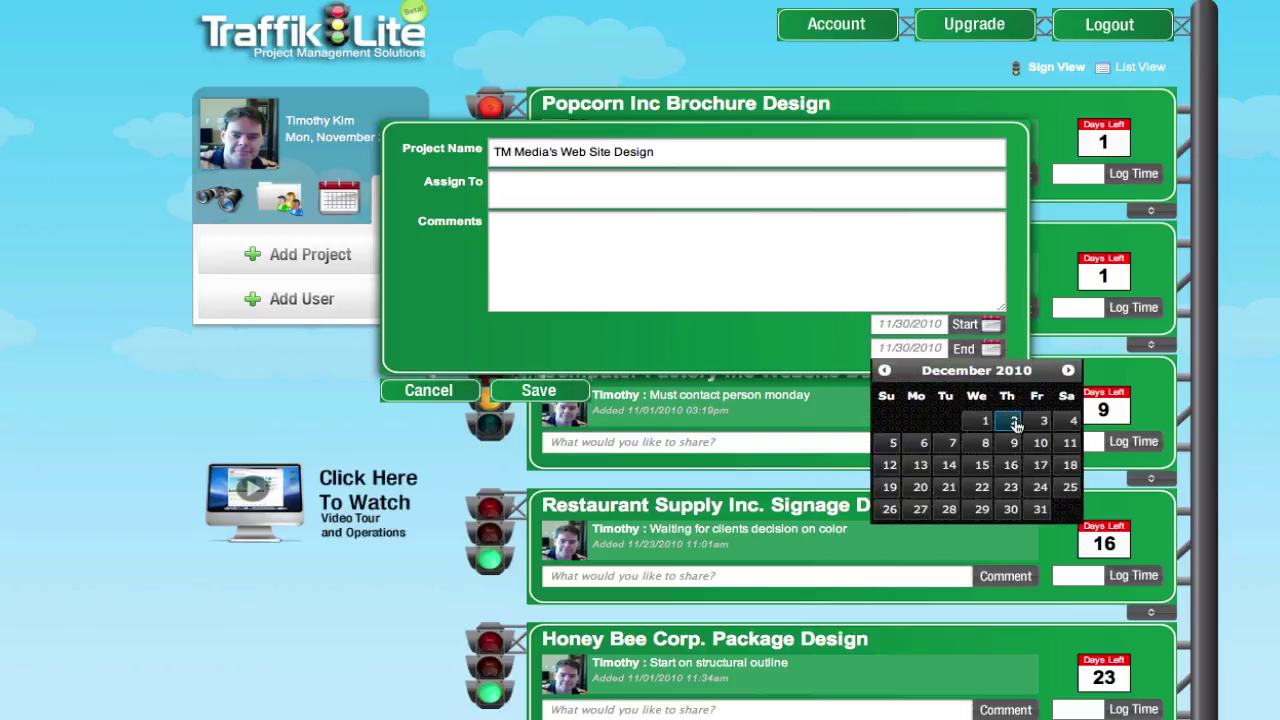
left_click(1015, 421)
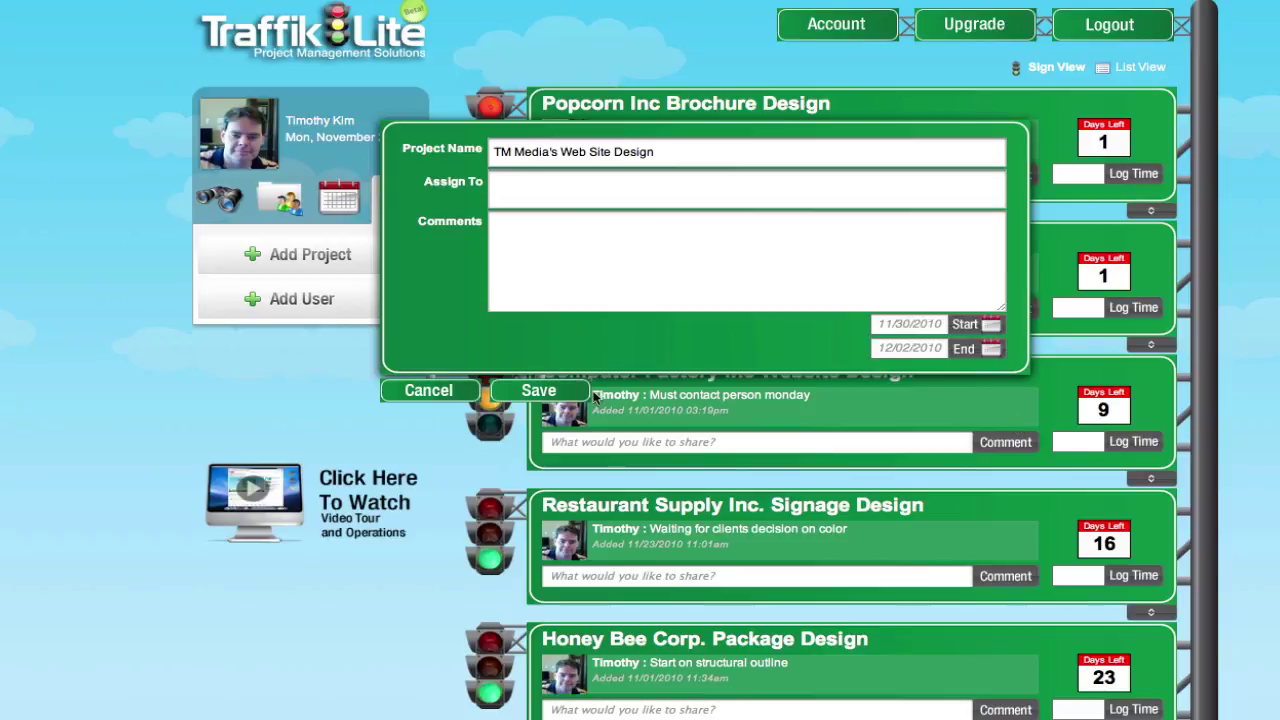
left_click(538, 392)
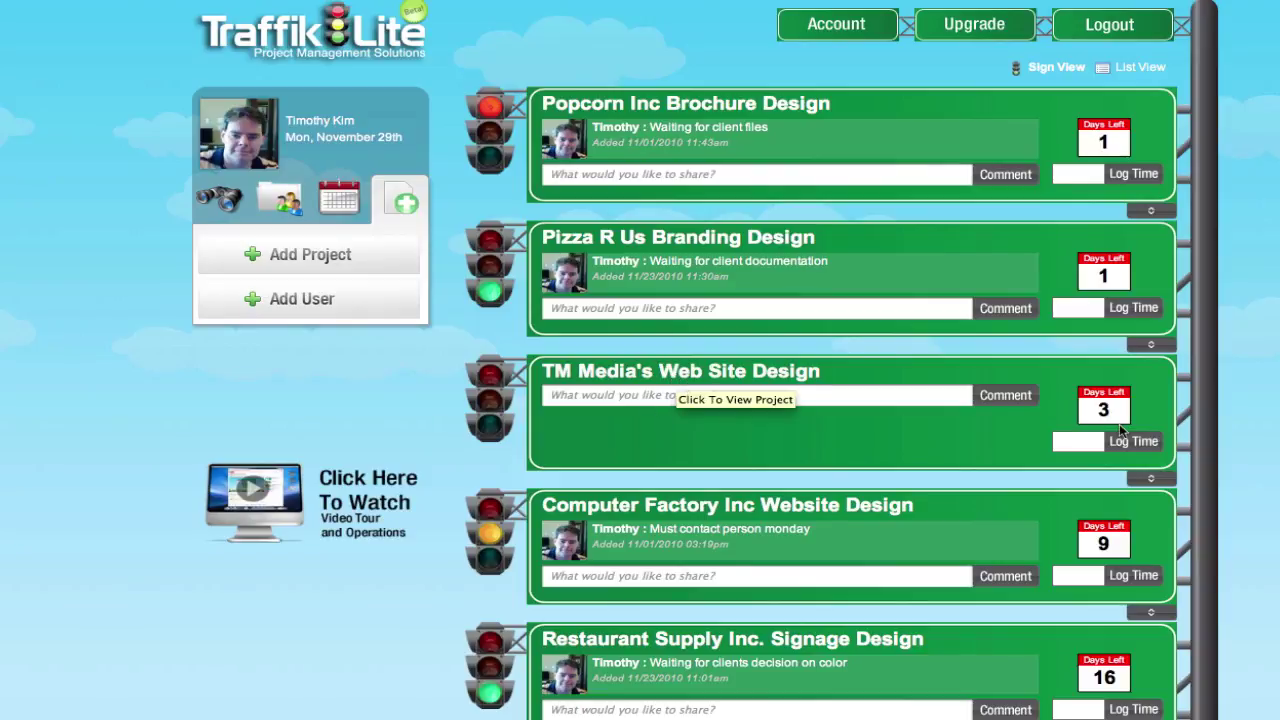
Bring TM Media's Web Site Design into view in the list and select its comment box
scroll(1055, 398, "down", 1)
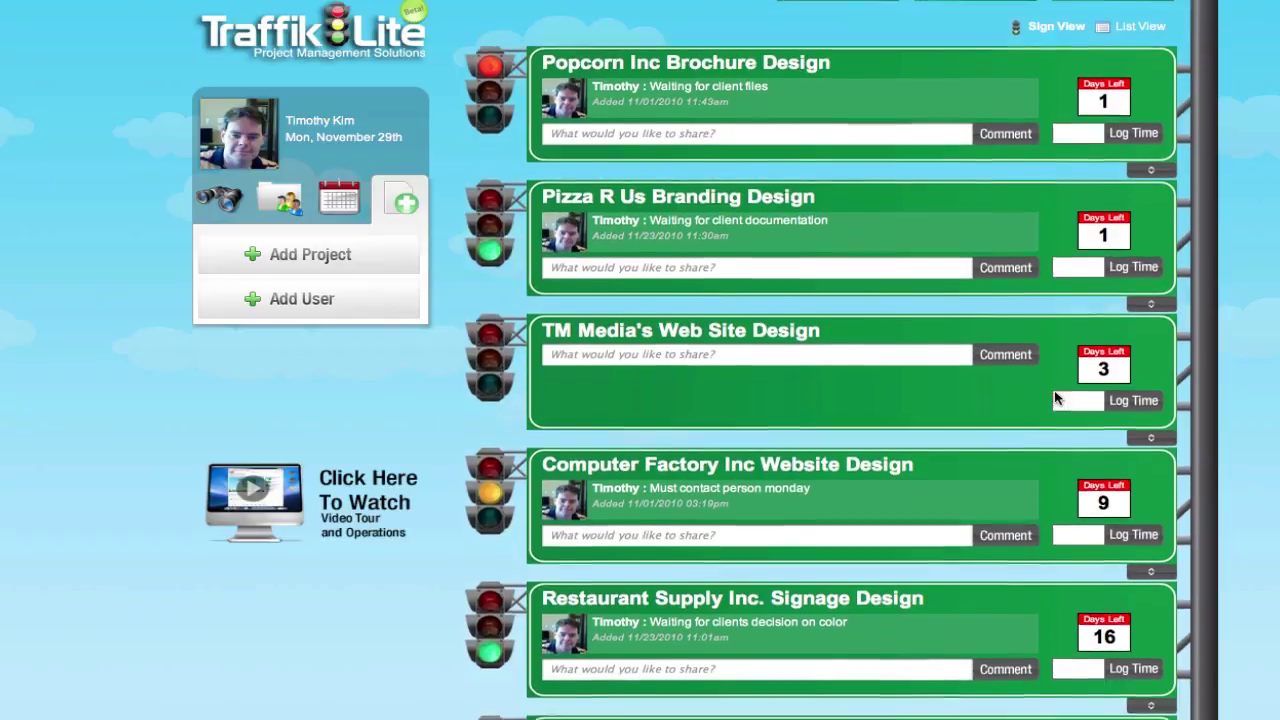
scroll(1050, 395, "up", 1)
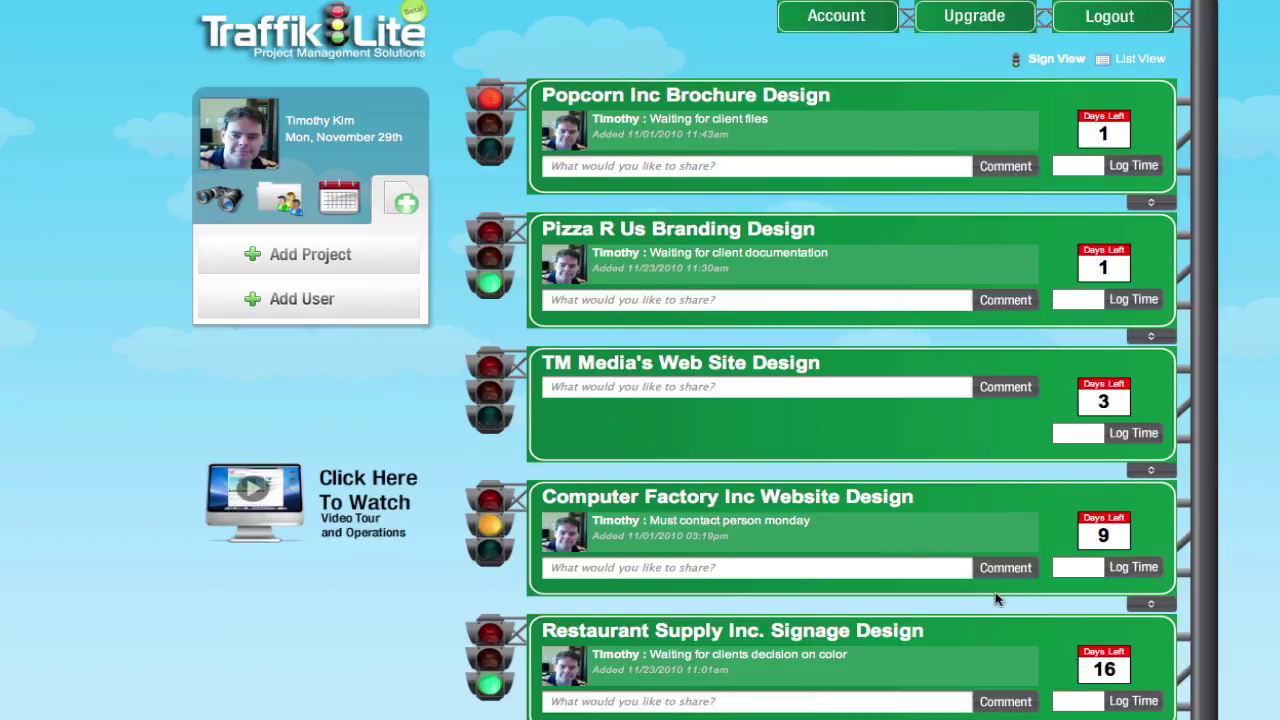
scroll(985, 580, "down", 1)
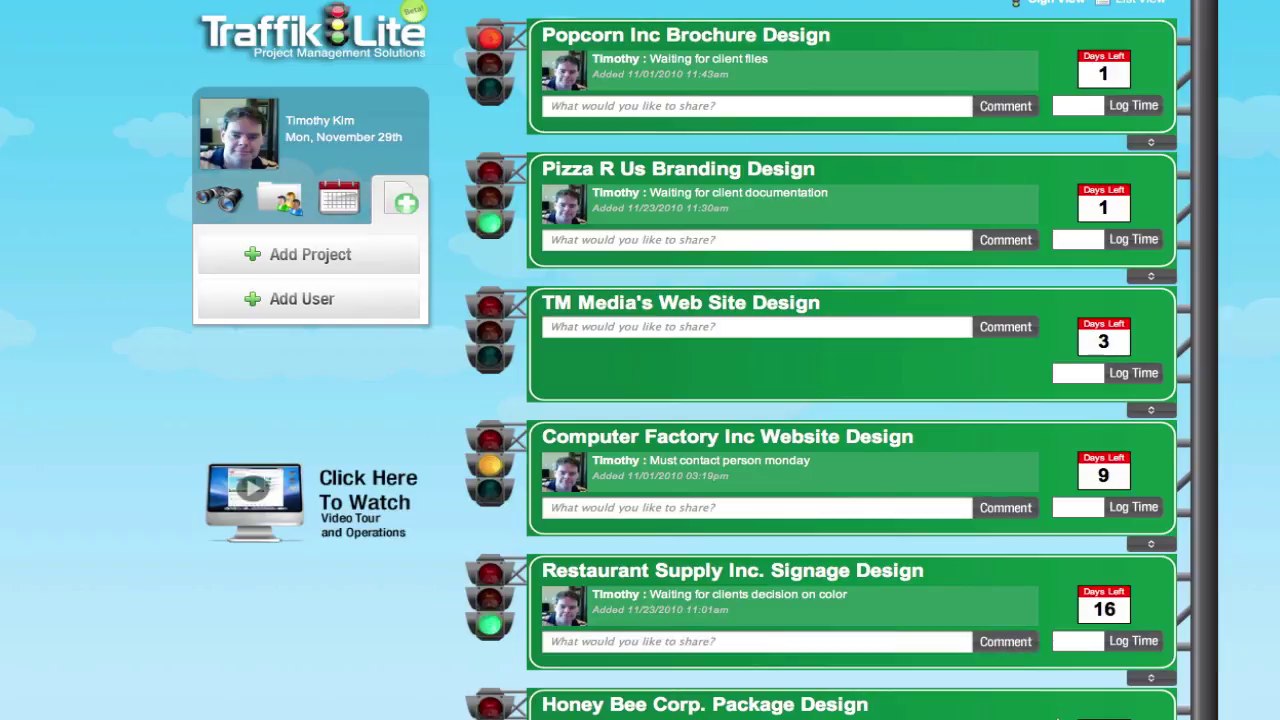
scroll(840, 537, "down", 1)
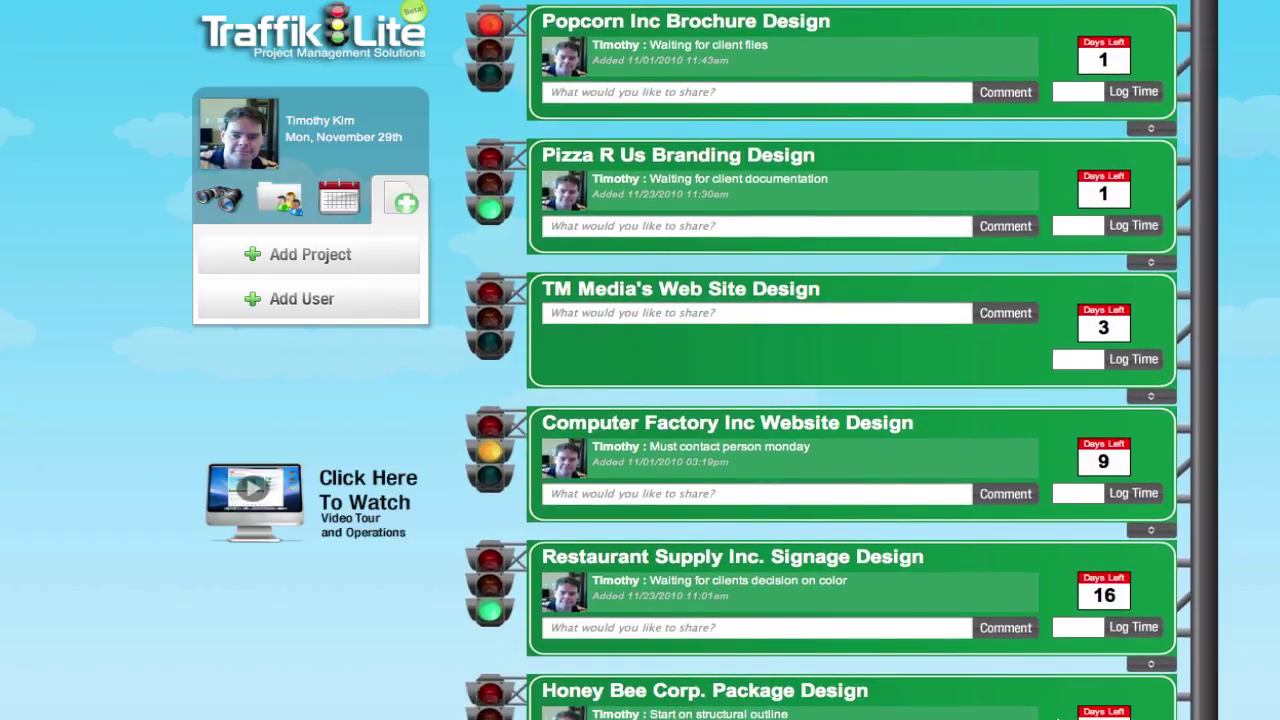
scroll(840, 537, "up", 1)
left_click(617, 327)
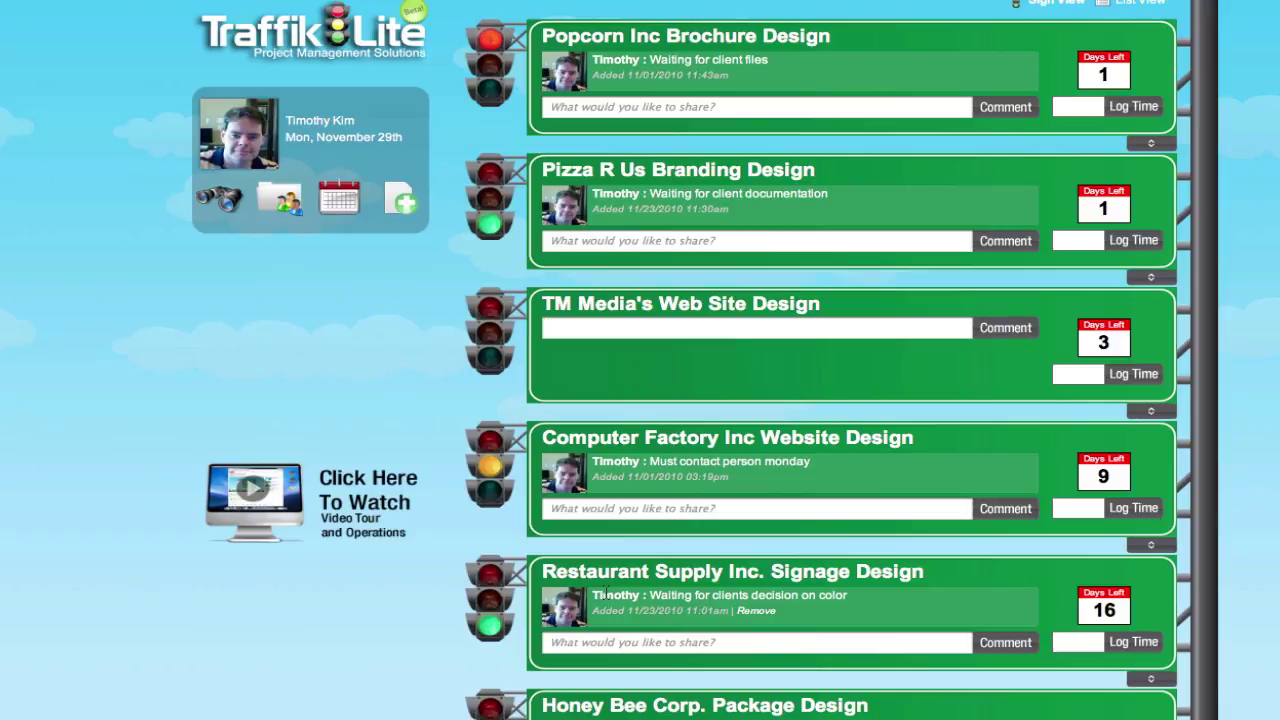
Post a kickoff greeting to a team member, then the comment 'Testing comment feature'
type("Hey Kevin, let get this star")
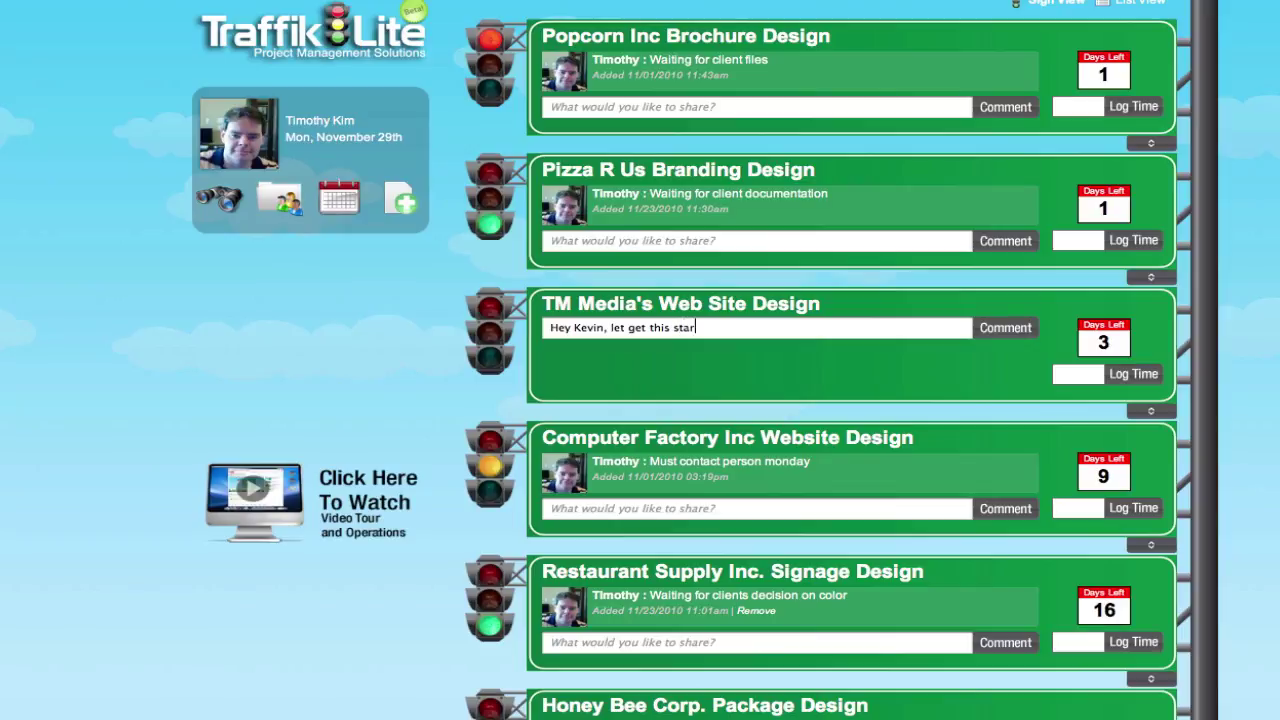
type("ted")
key("Return")
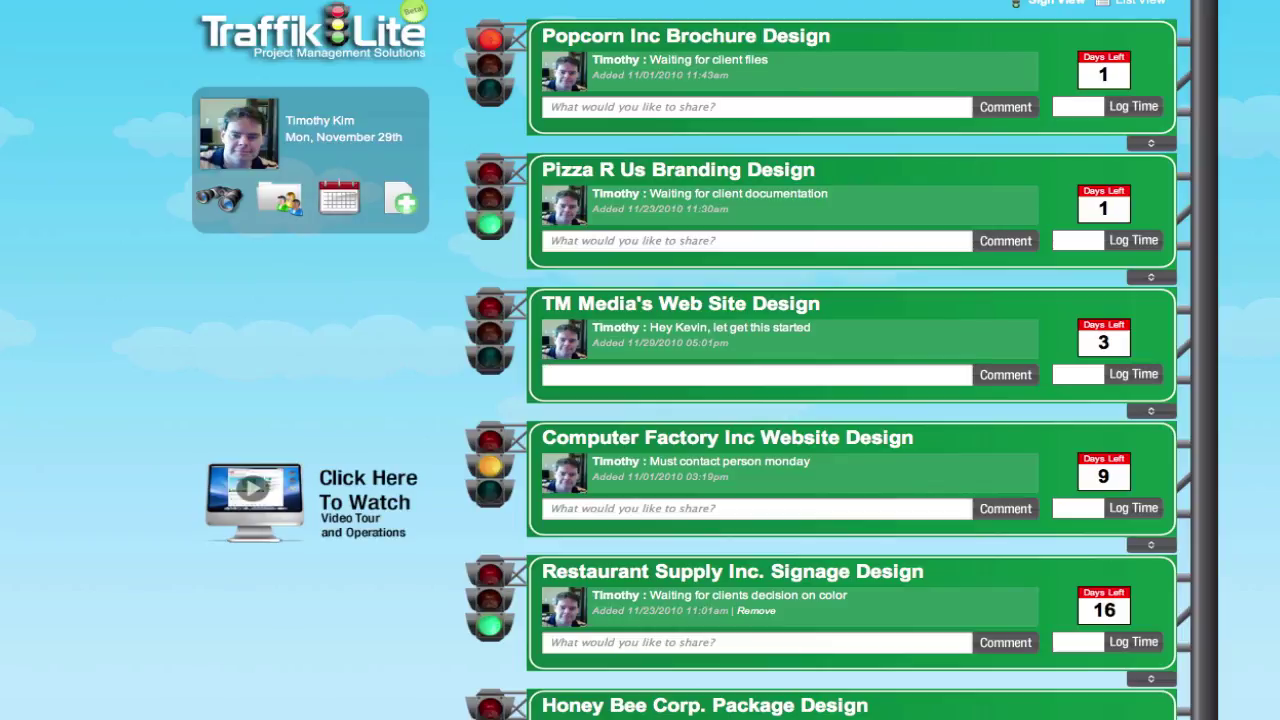
type("Testing comment feature")
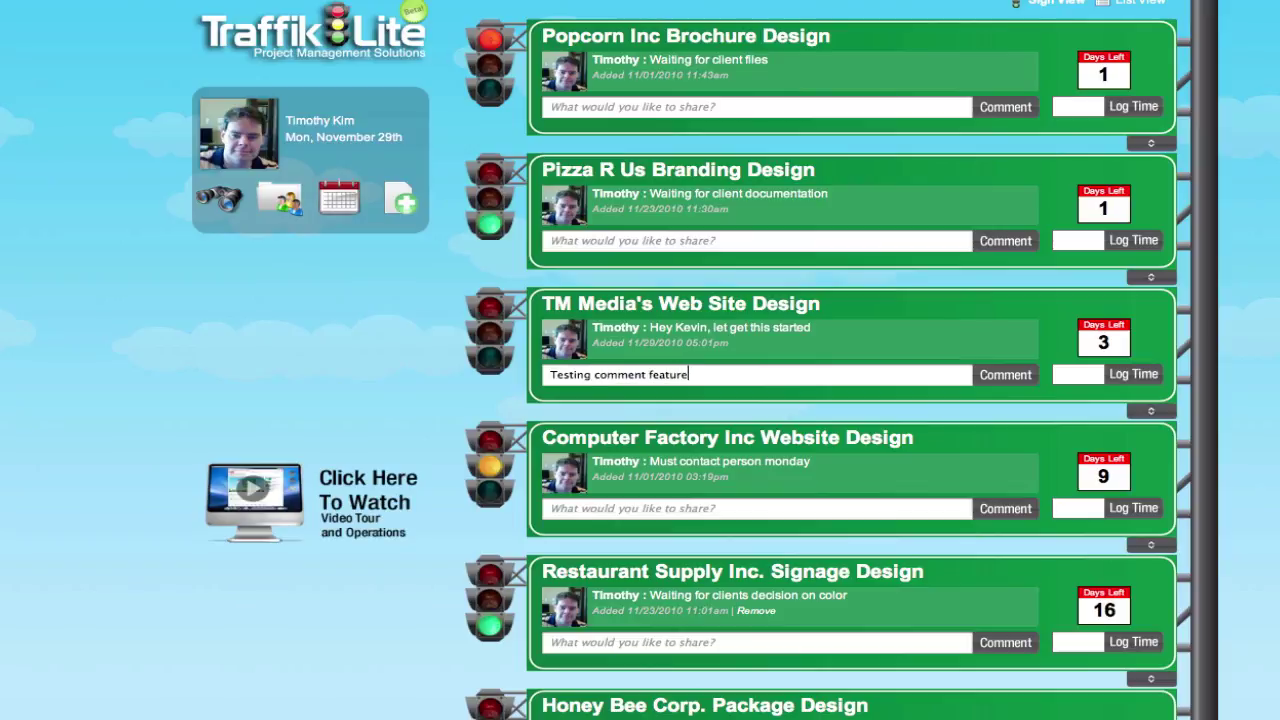
key("Return")
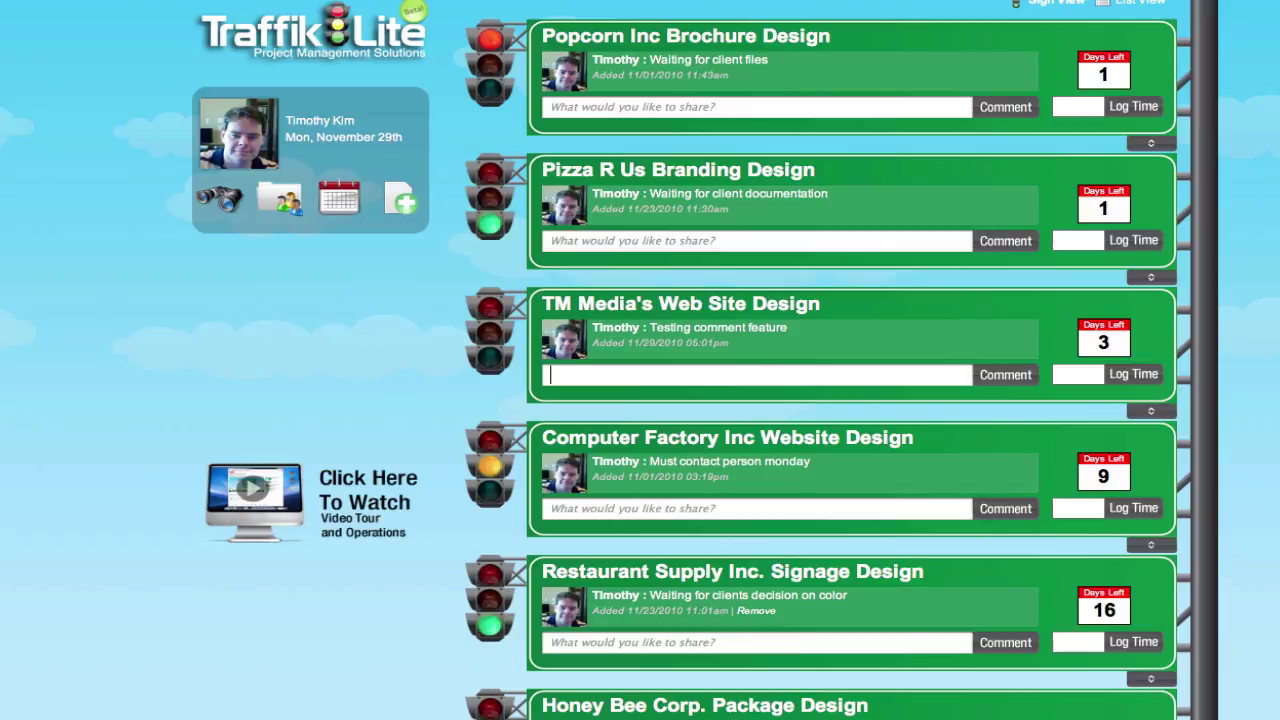
Expand TM Media's Web Site Design to show its comments, 11/30–12/02/2010 schedule, tasks and users
scroll(775, 301, "down", 1)
scroll(773, 297, "down", 1)
scroll(773, 297, "up", 2)
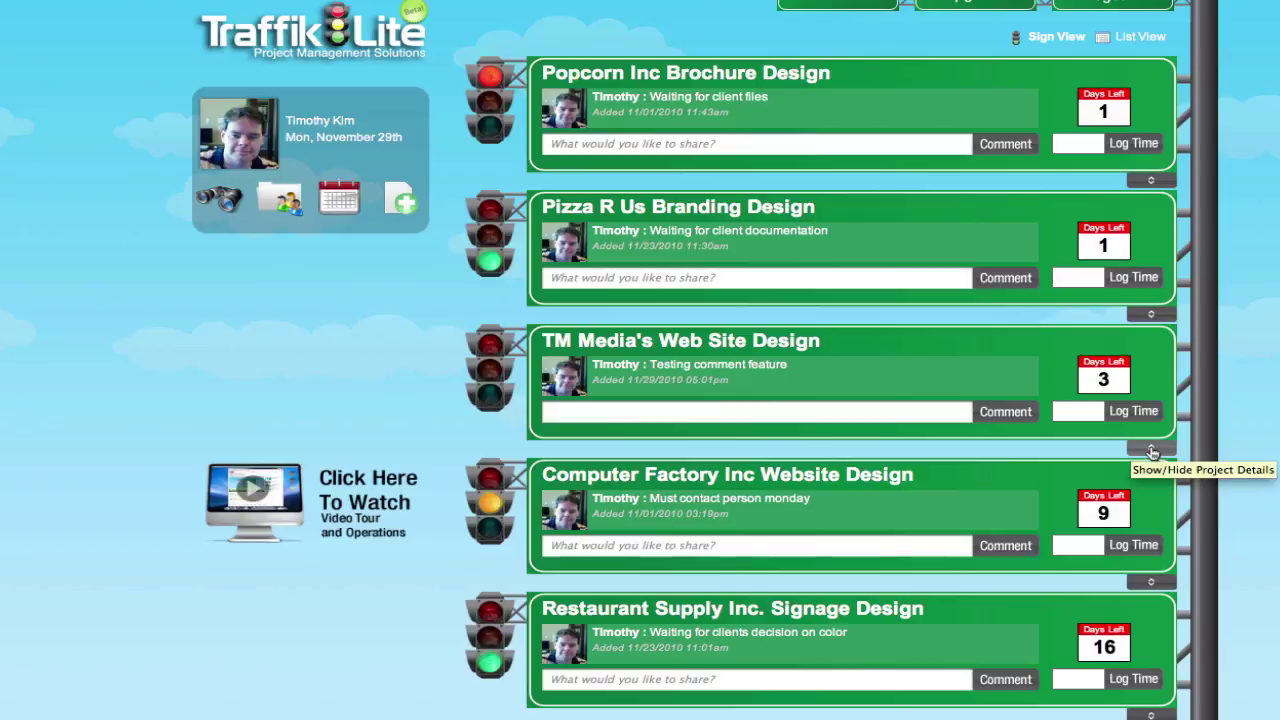
left_click(1152, 451)
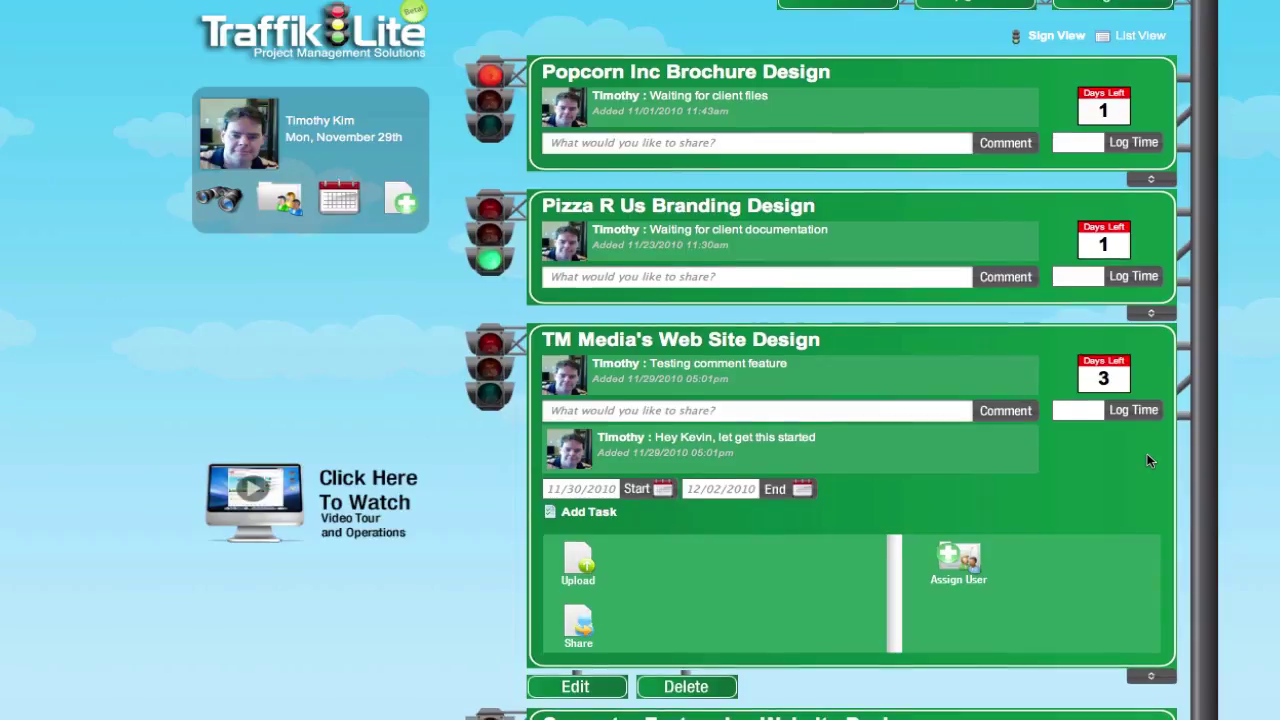
scroll(1152, 500, "down", 1)
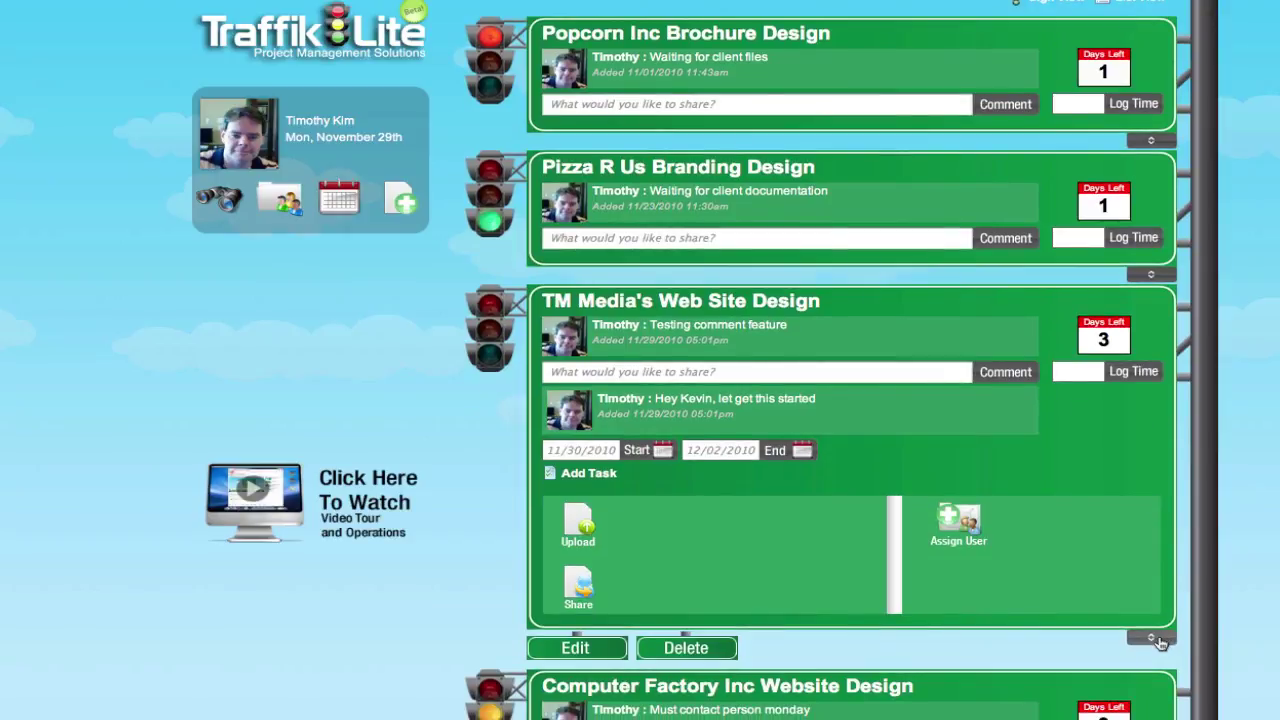
mouse_move(748, 402)
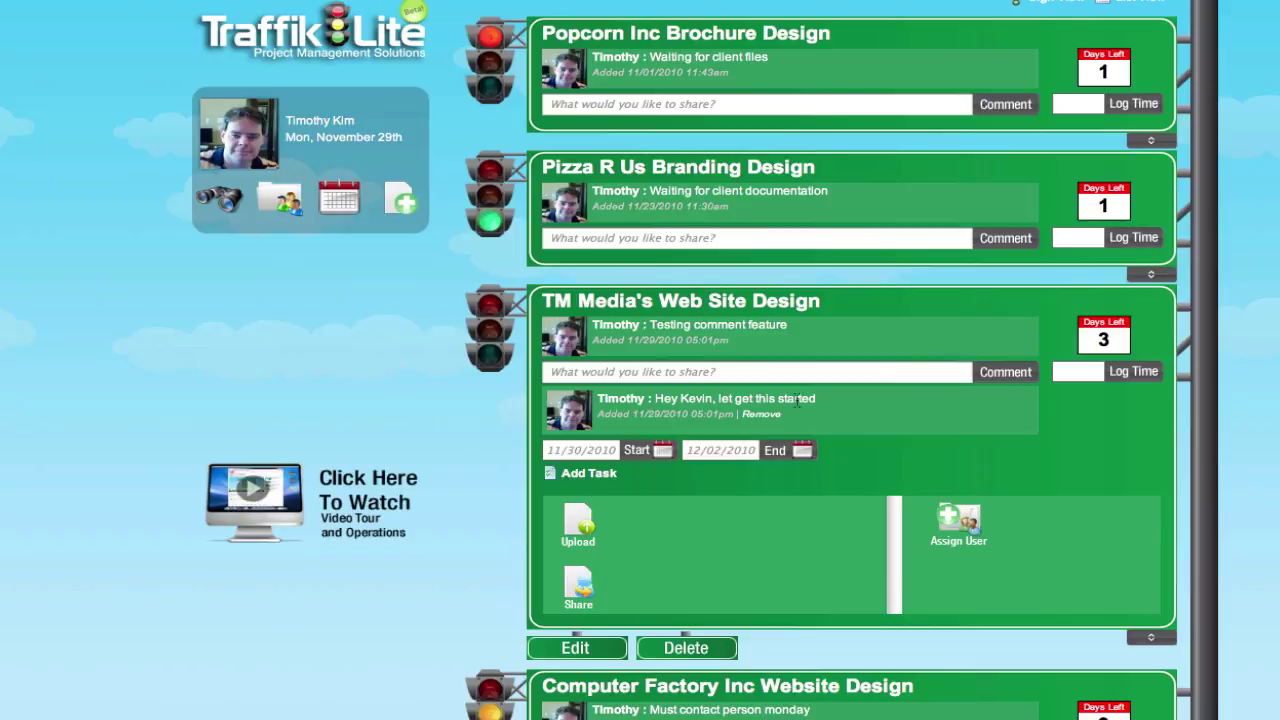
Post the comment 'Testing comment' and collapse the project's details
left_click(635, 371)
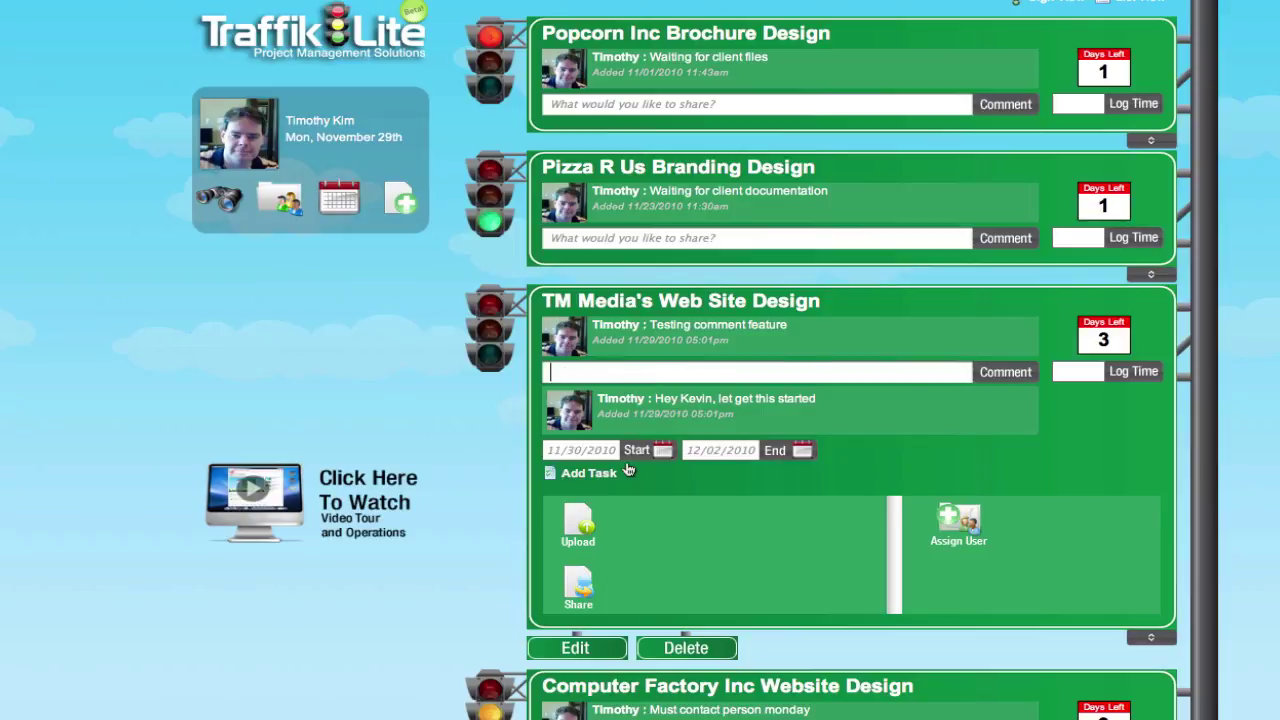
type("Testing comment")
key("Return")
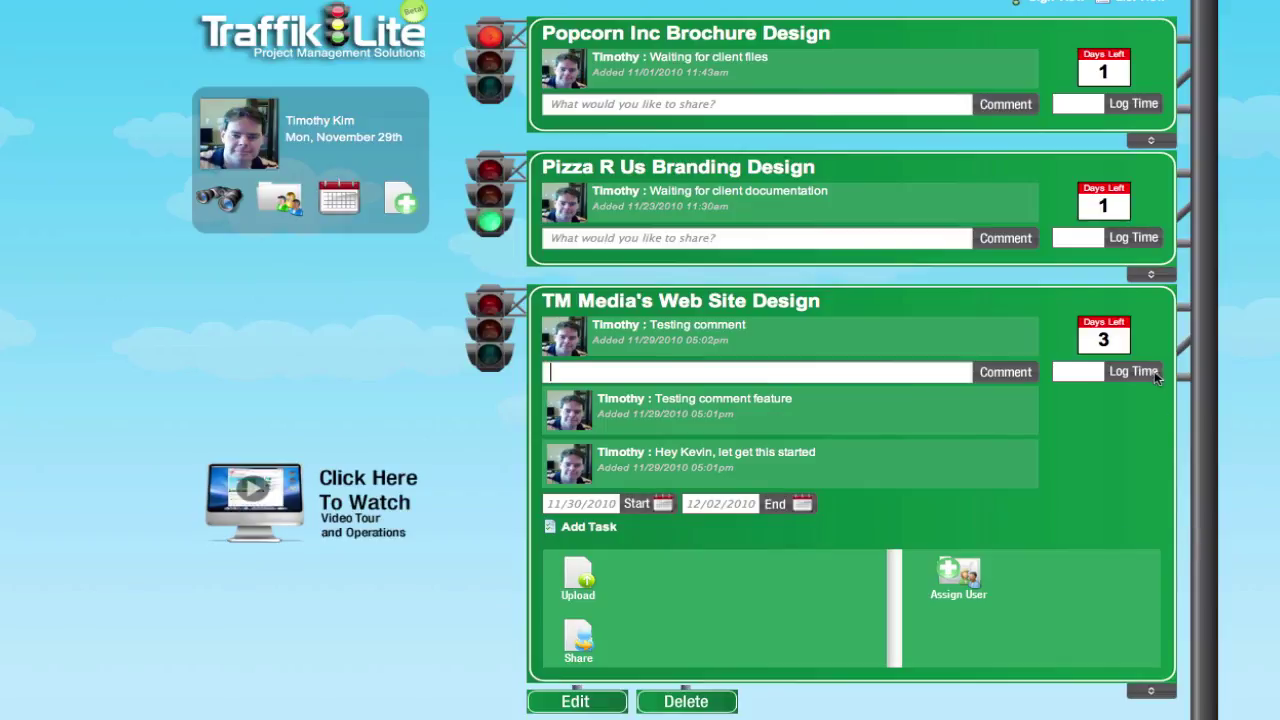
left_click(1089, 373)
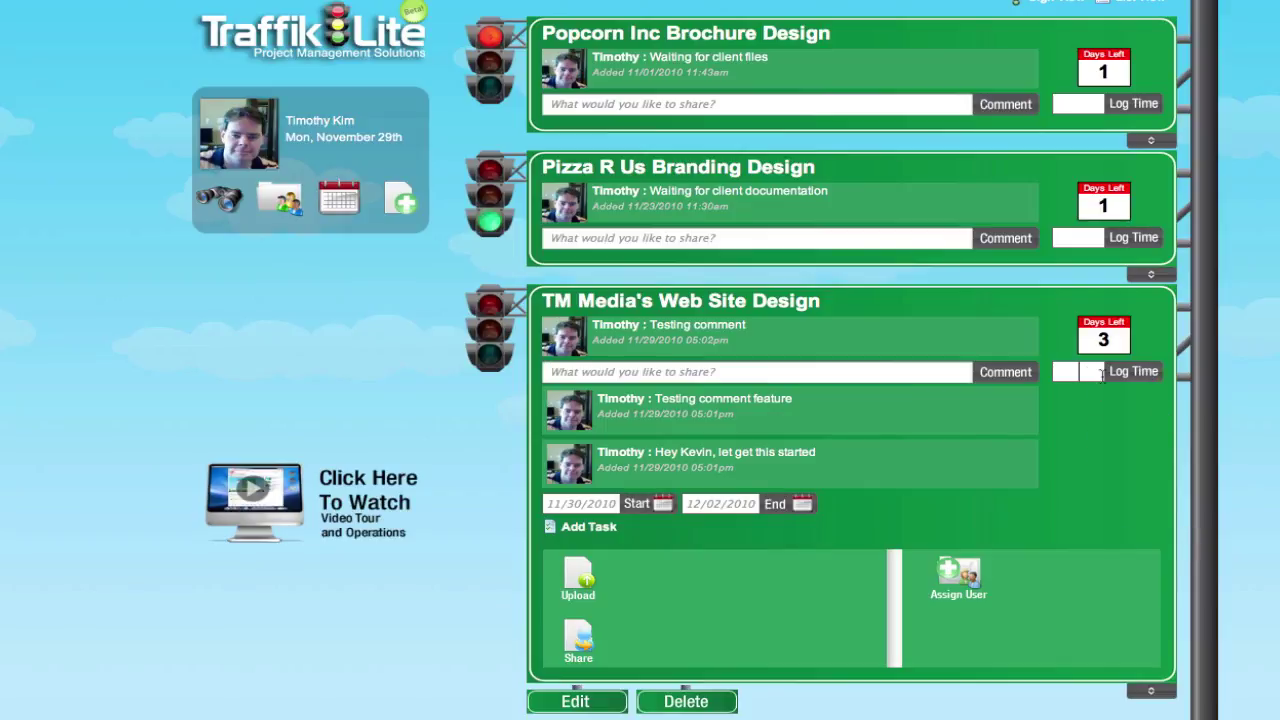
left_click(1152, 693)
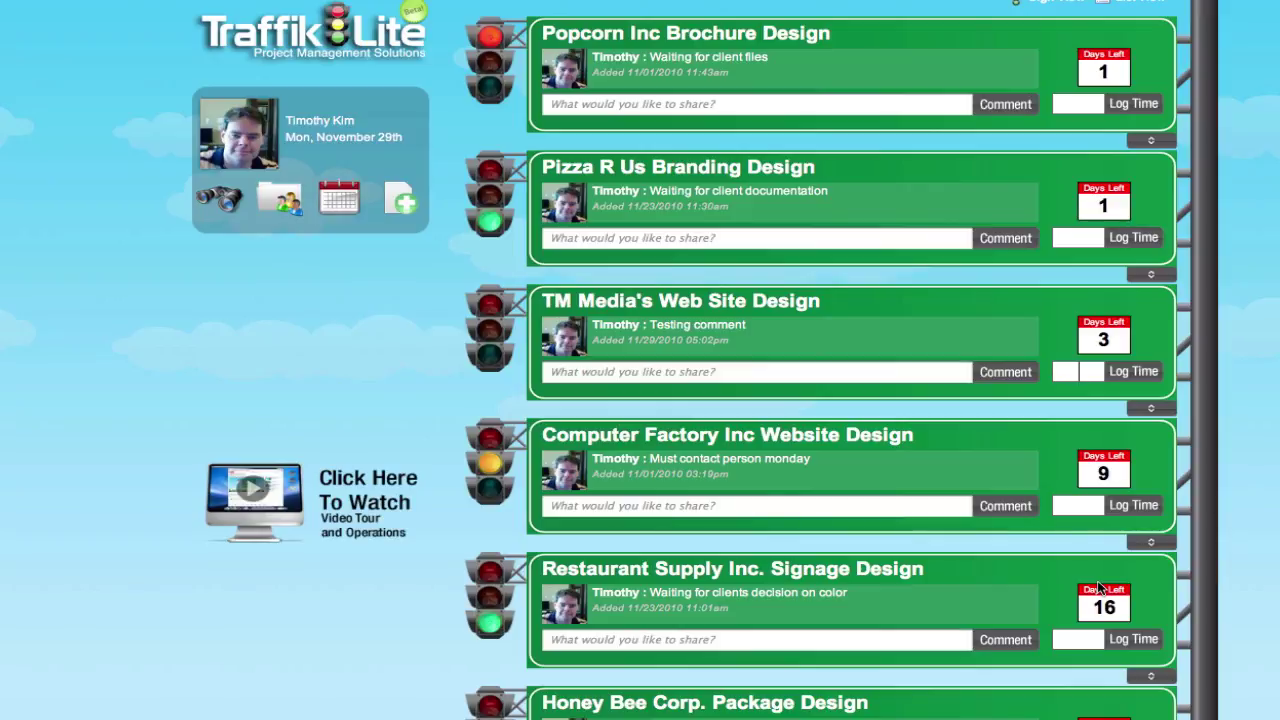
Log 5.5, 8 and 5 hours on the project and expand its details
type("5.5")
left_click(1138, 372)
type("8")
left_click(1151, 409)
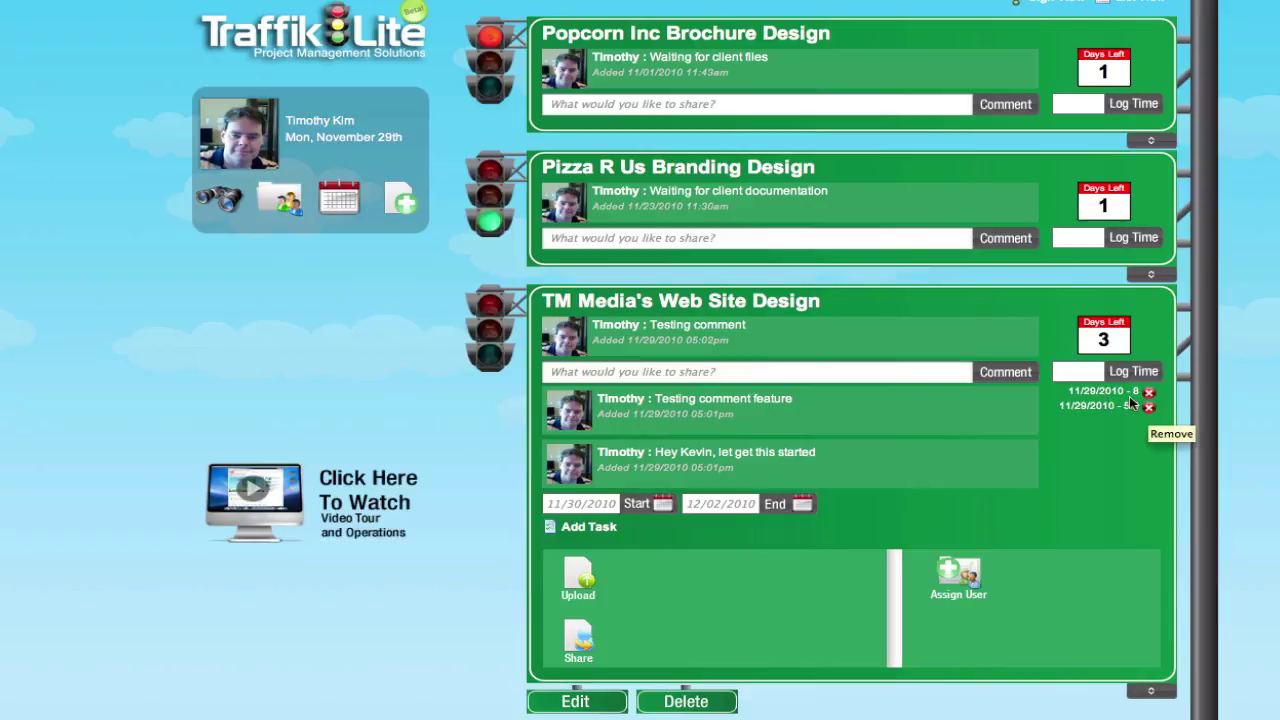
left_click(1068, 373)
type("5")
left_click(1130, 372)
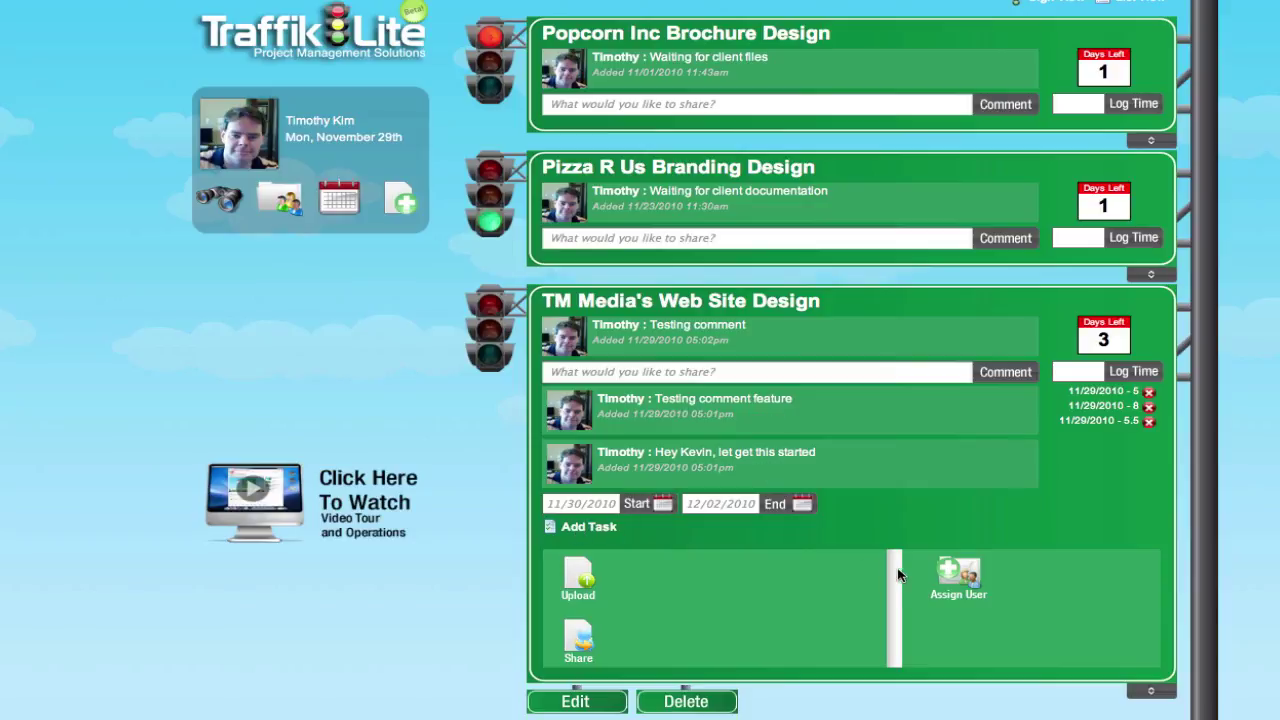
Assign a team member to the project from the name suggestions and save
left_click(958, 572)
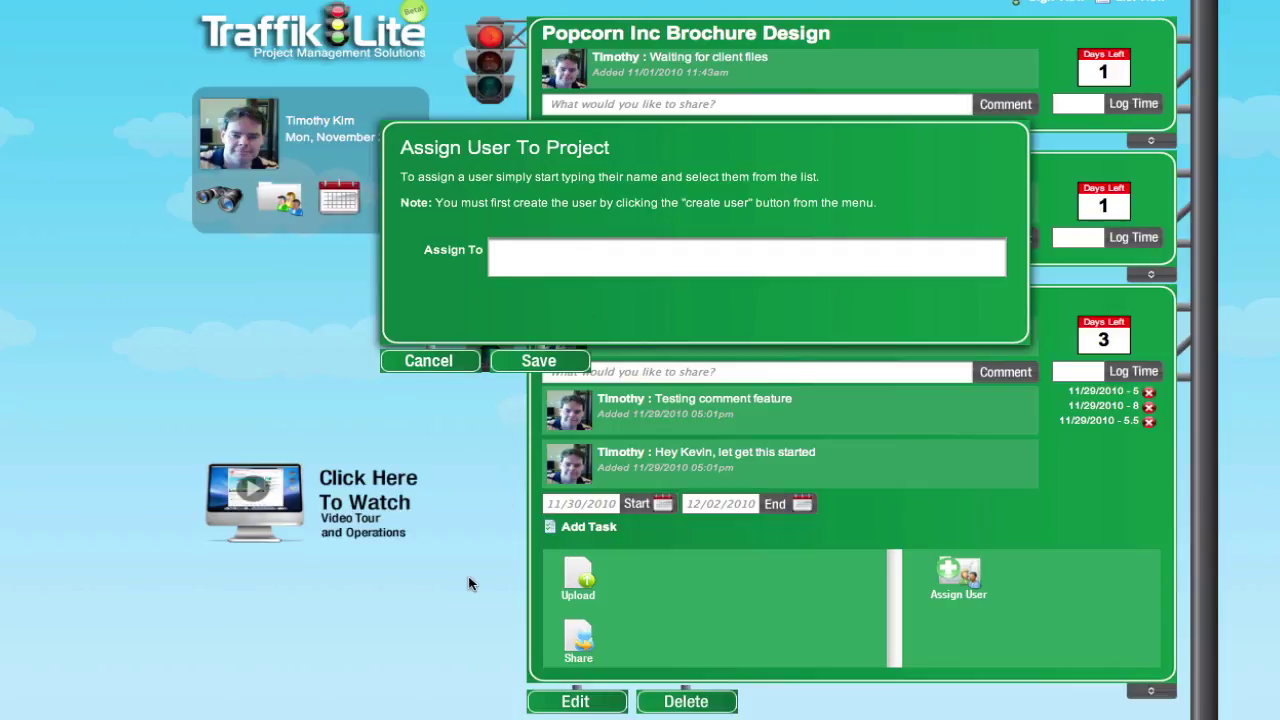
type("joh")
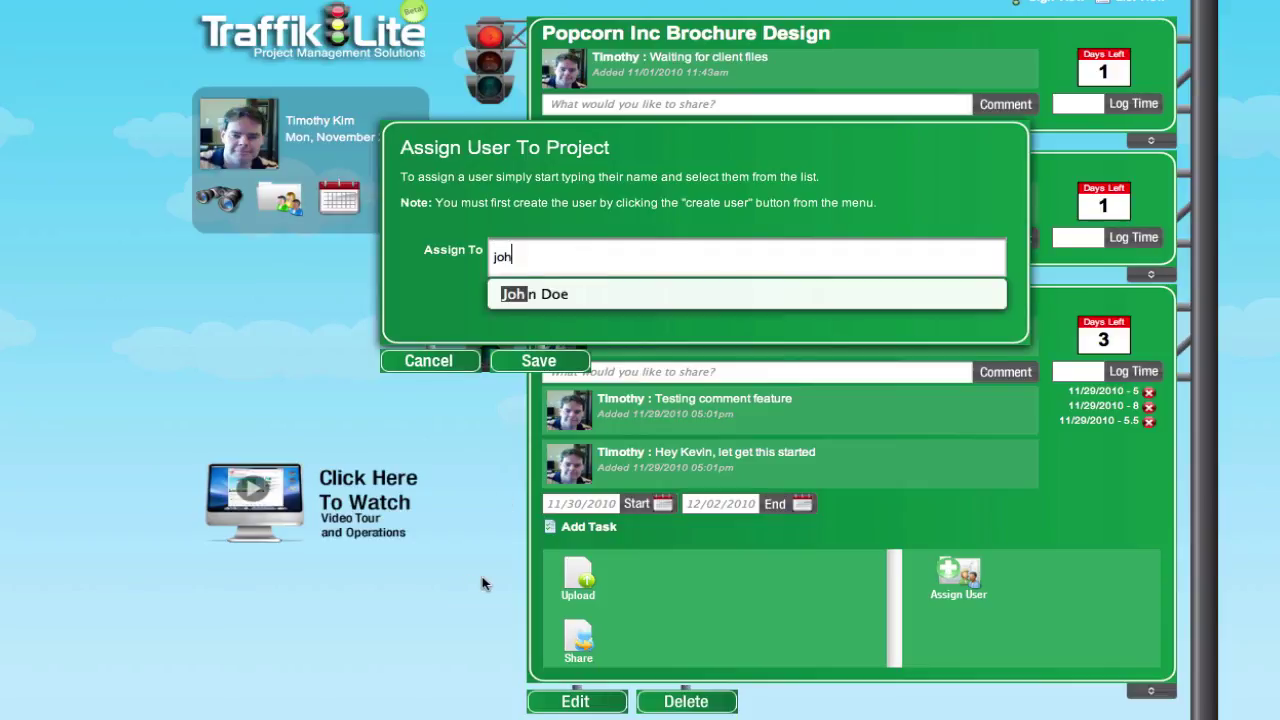
left_click(567, 292)
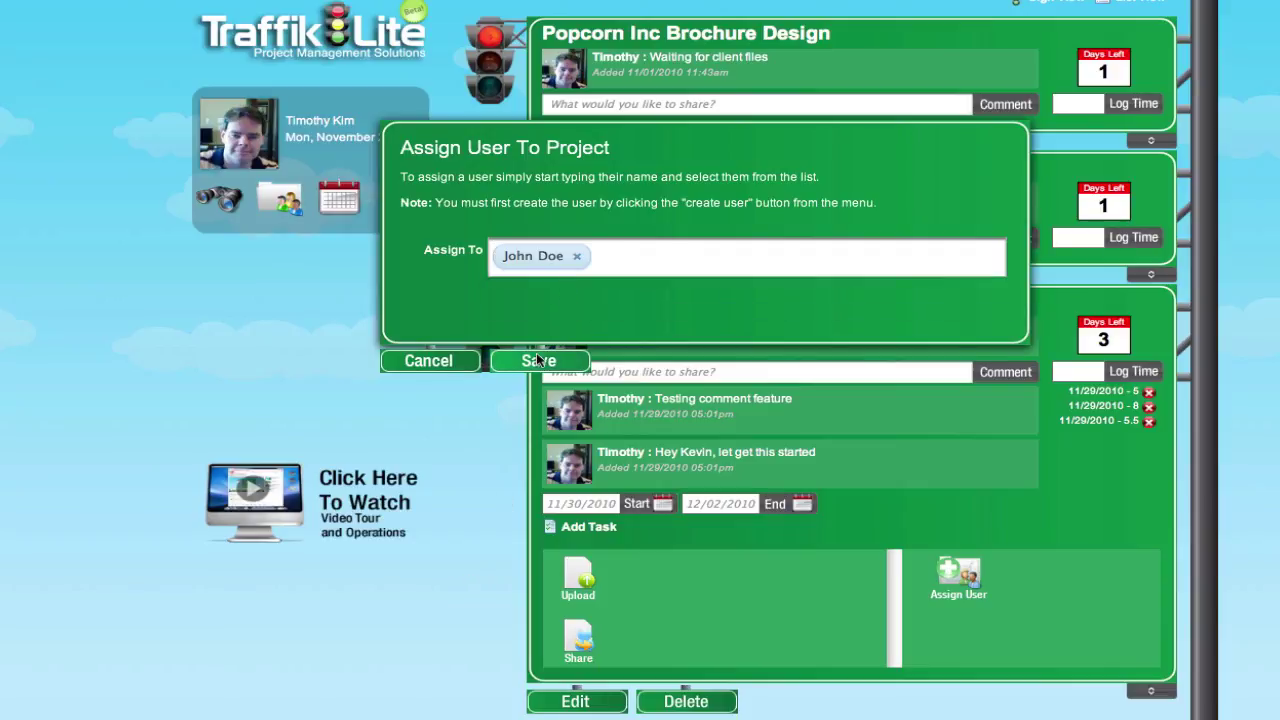
left_click(538, 360)
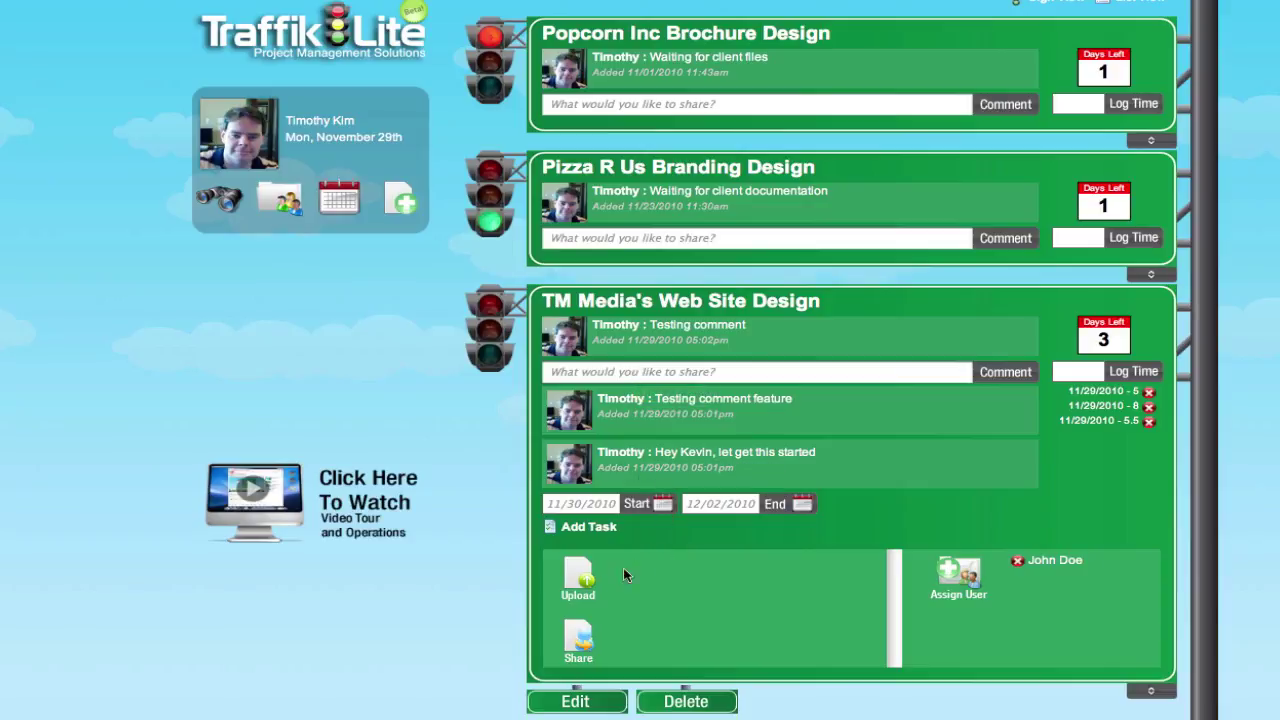
Create the task 'Create outline structure for website' due 11/30/2010, then start assigning it a user
left_click(587, 530)
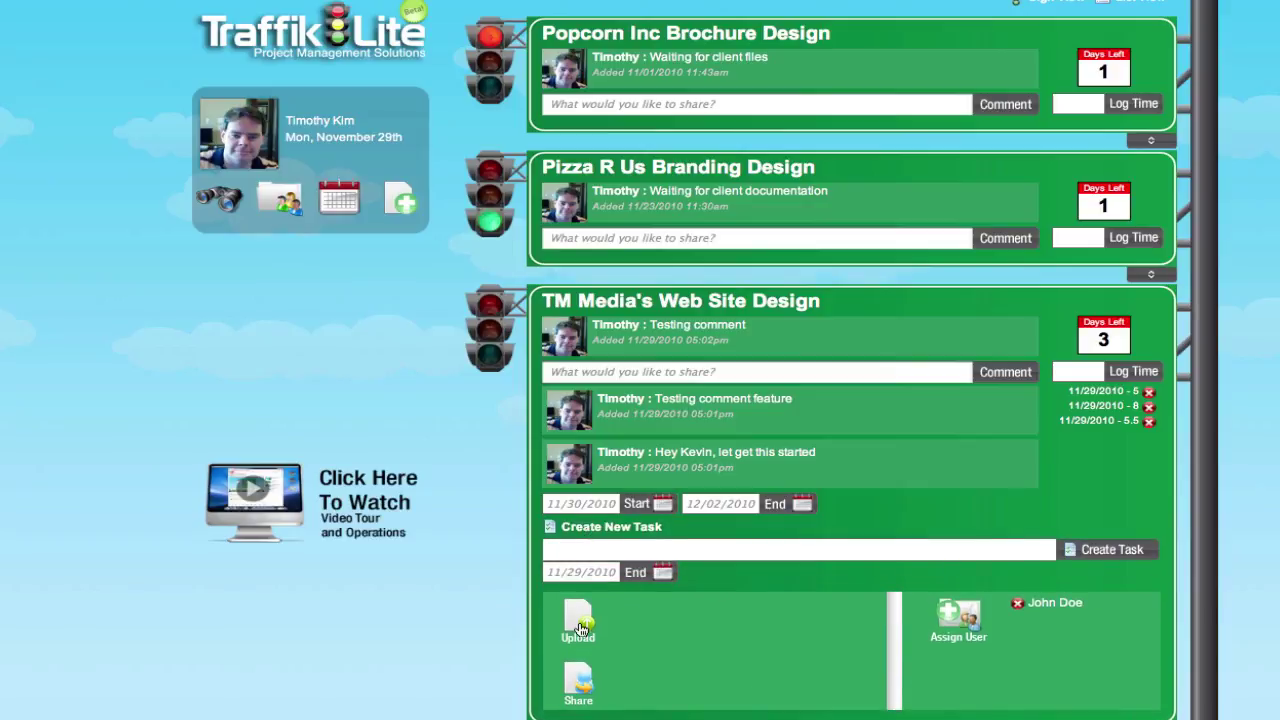
type("Create outline structure for website")
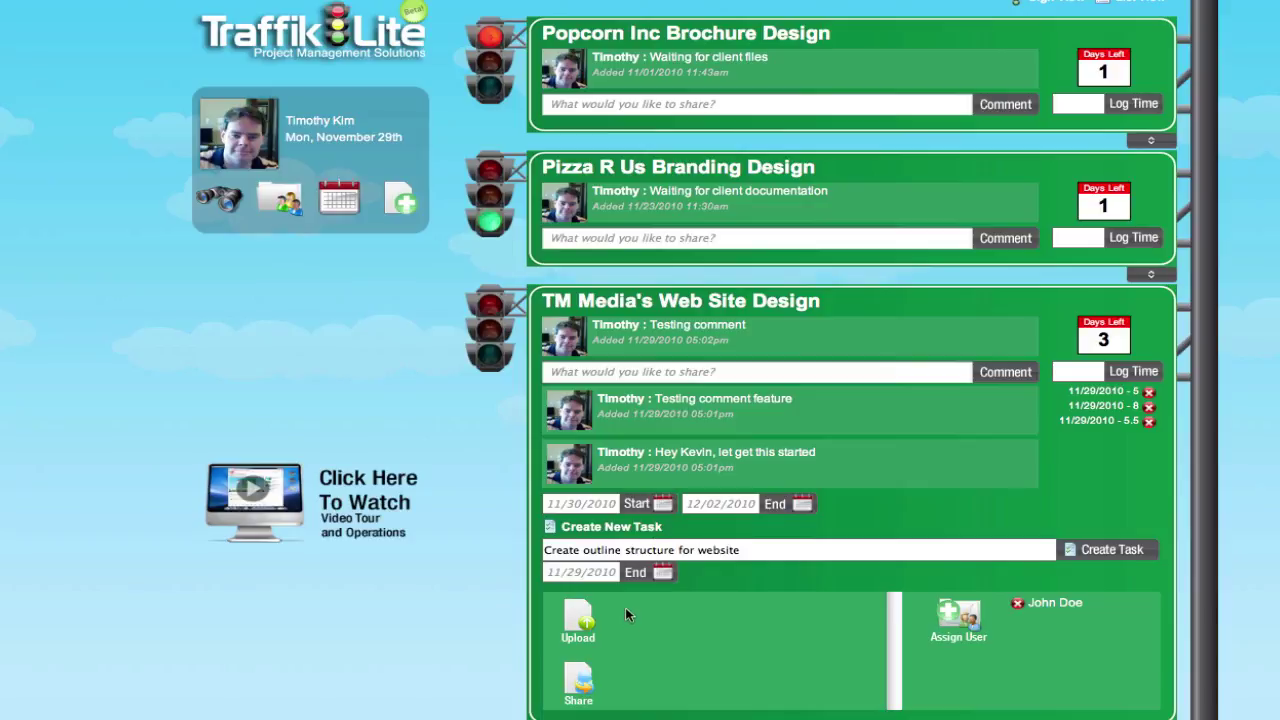
left_click(662, 573)
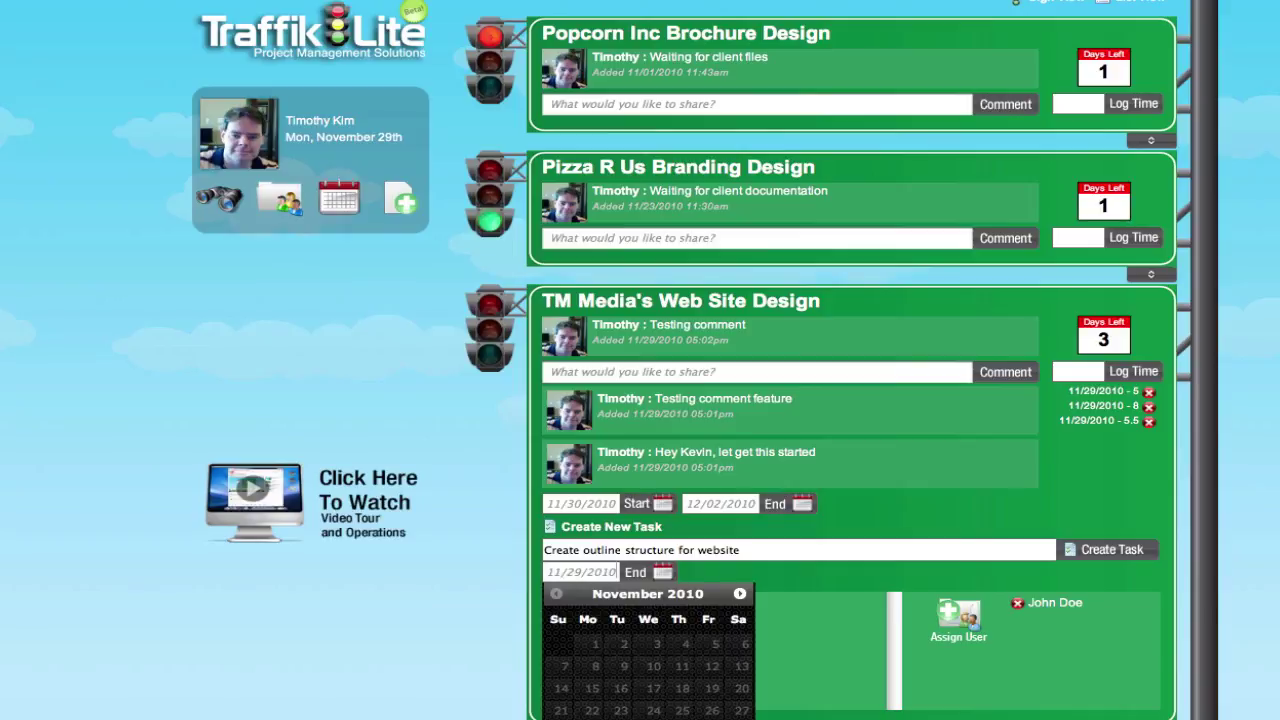
left_click(617, 719)
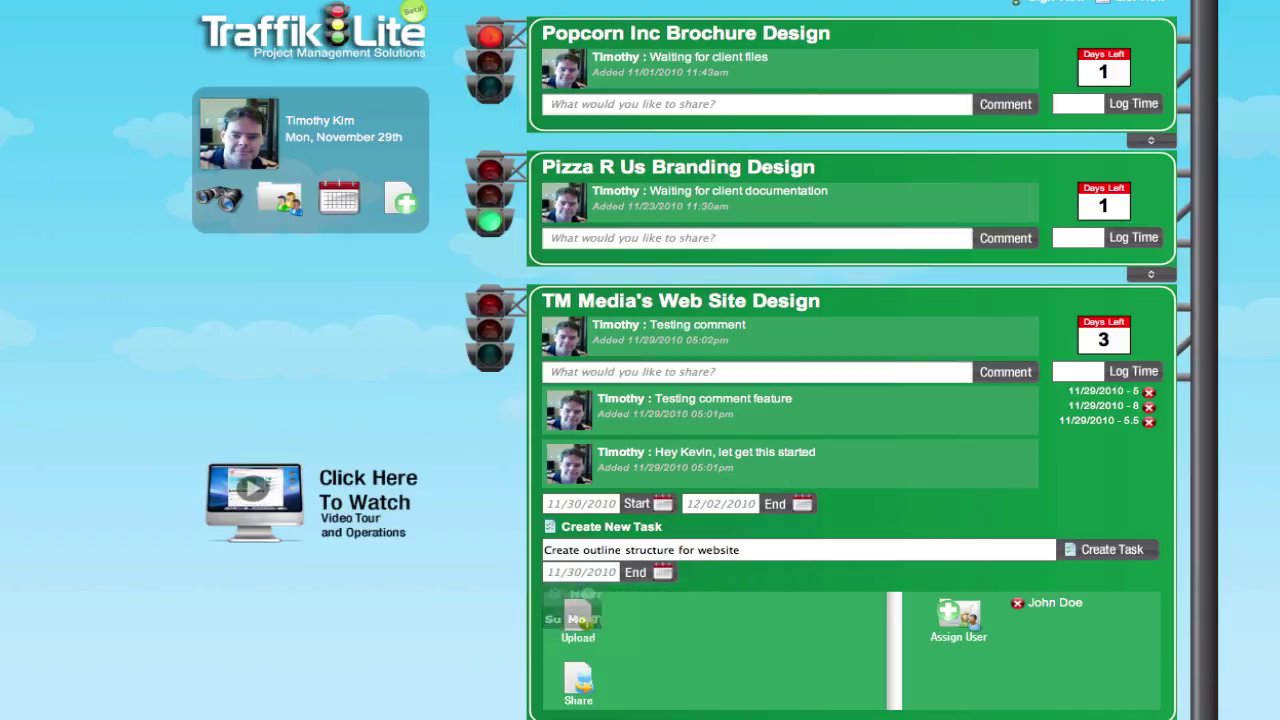
left_click(1110, 551)
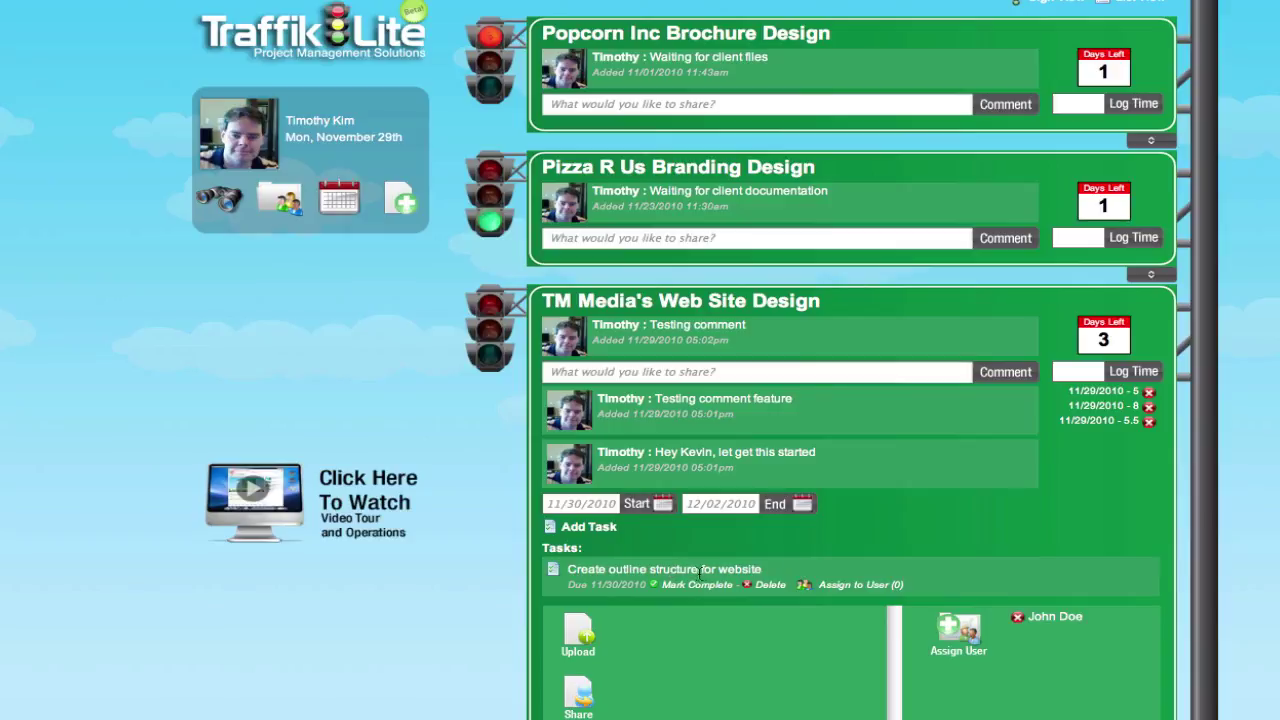
left_click(872, 592)
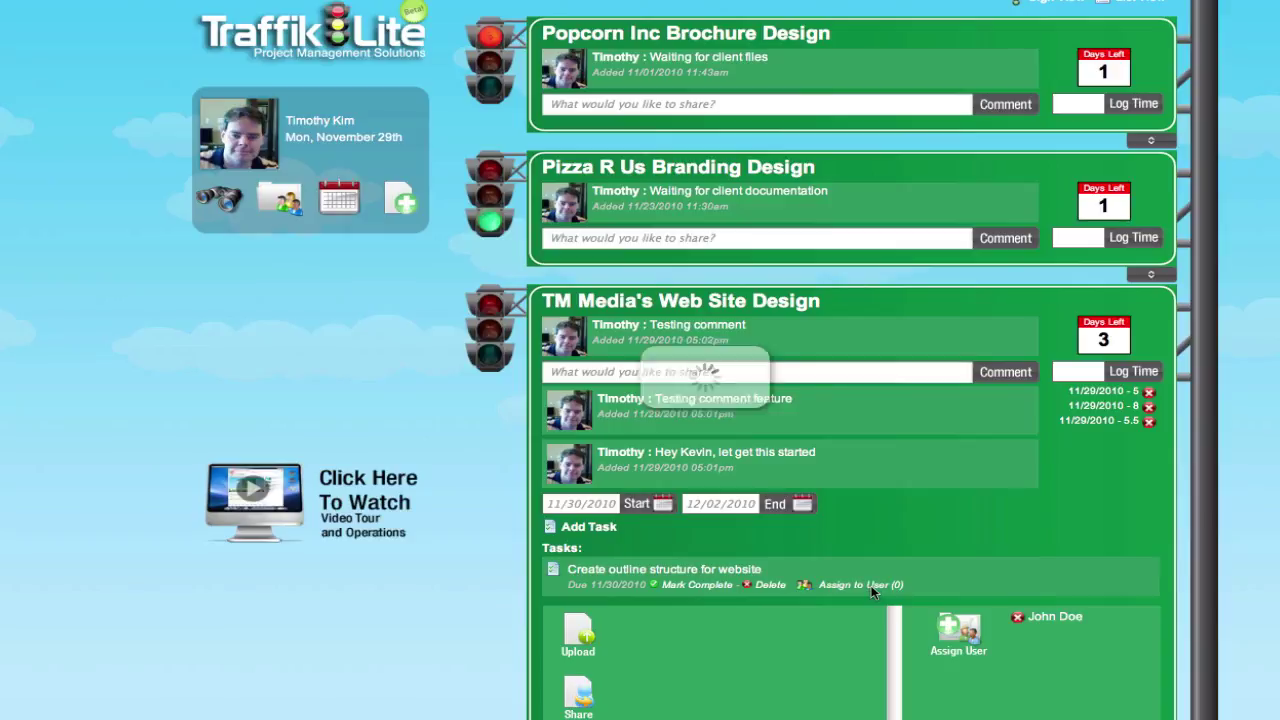